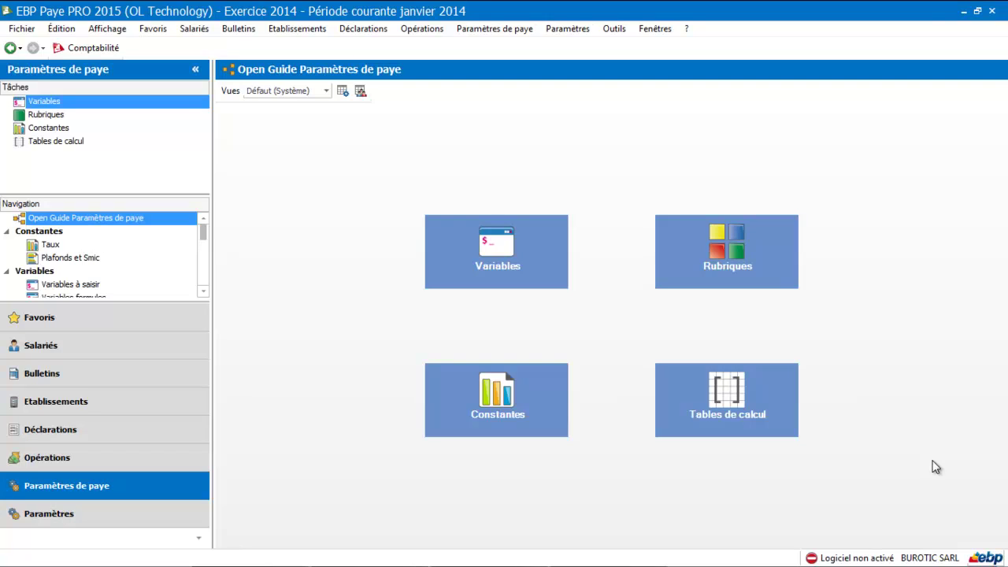
# Step: Display the Rubrique de brut list and filter it to the Primes theme
pyautogui.click(204, 292)
pyautogui.click(204, 293)
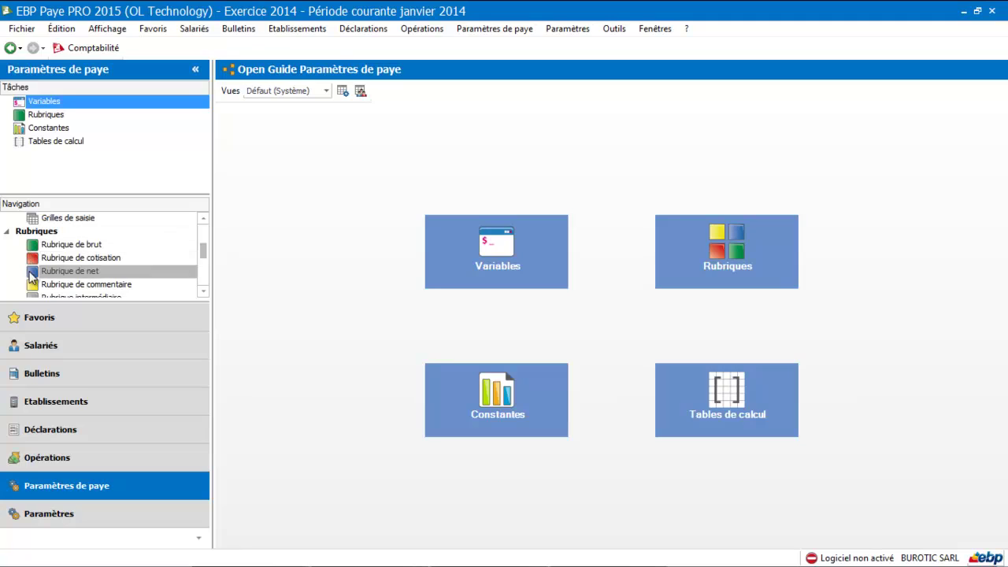
pyautogui.click(70, 244)
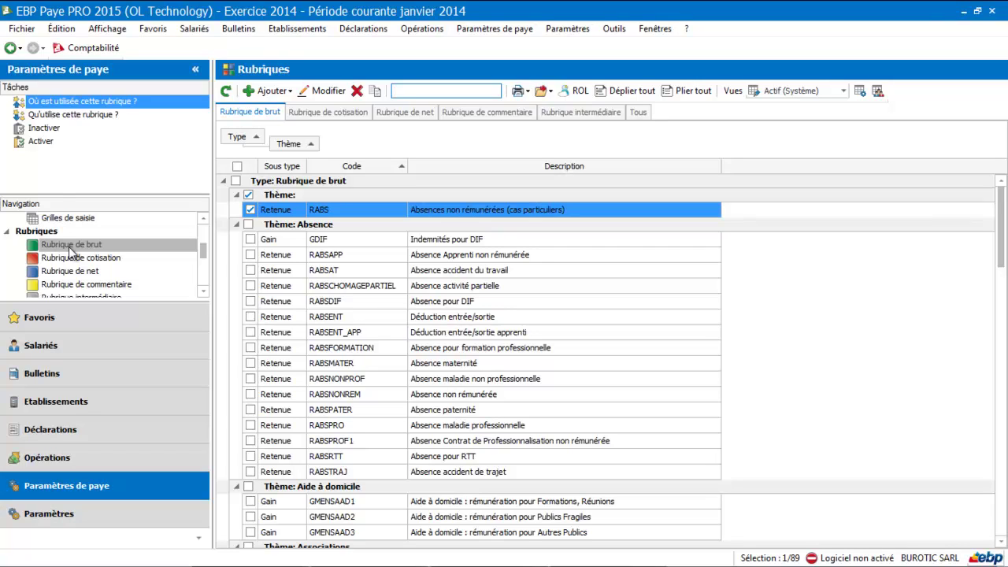
pyautogui.click(70, 248)
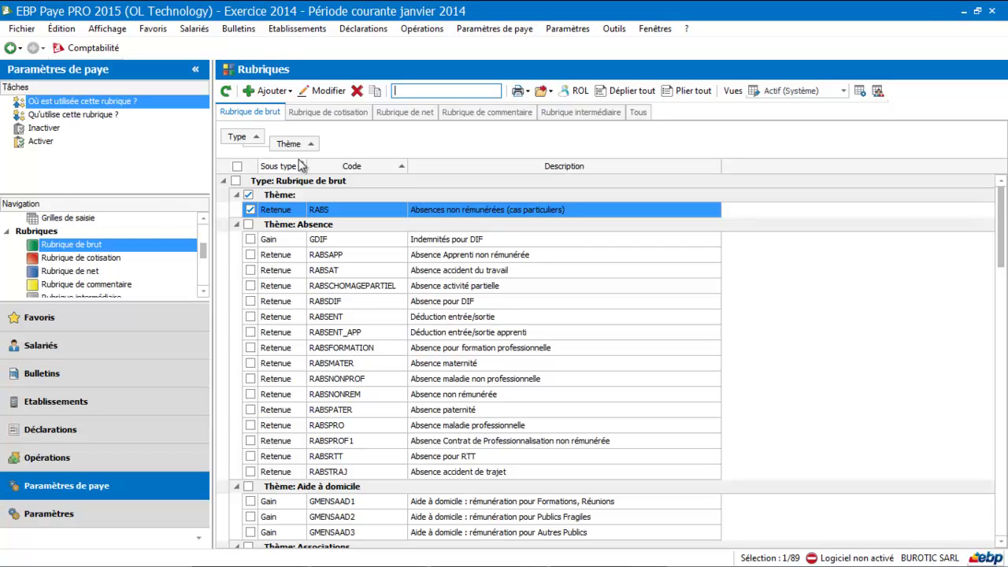
pyautogui.click(315, 144)
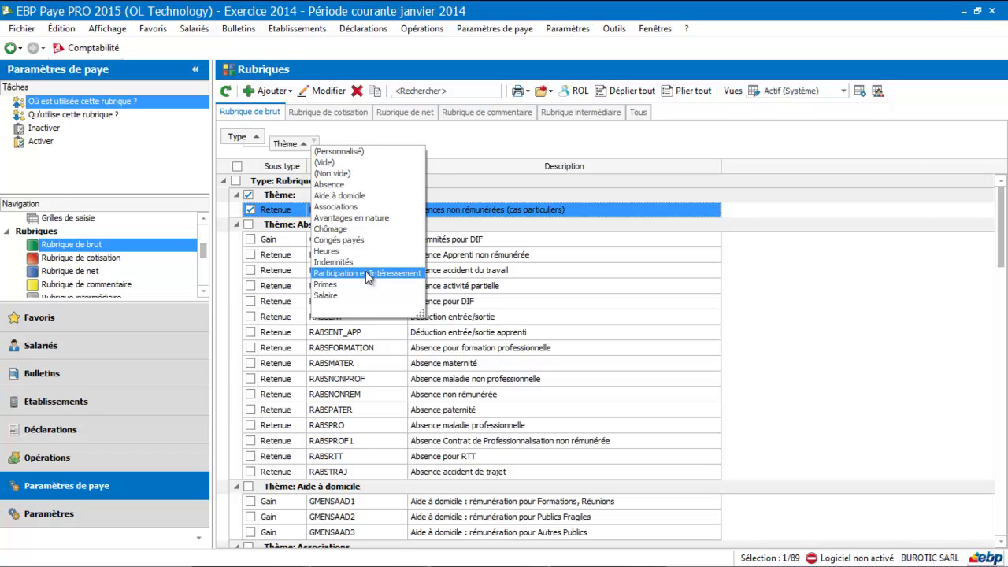
pyautogui.click(349, 287)
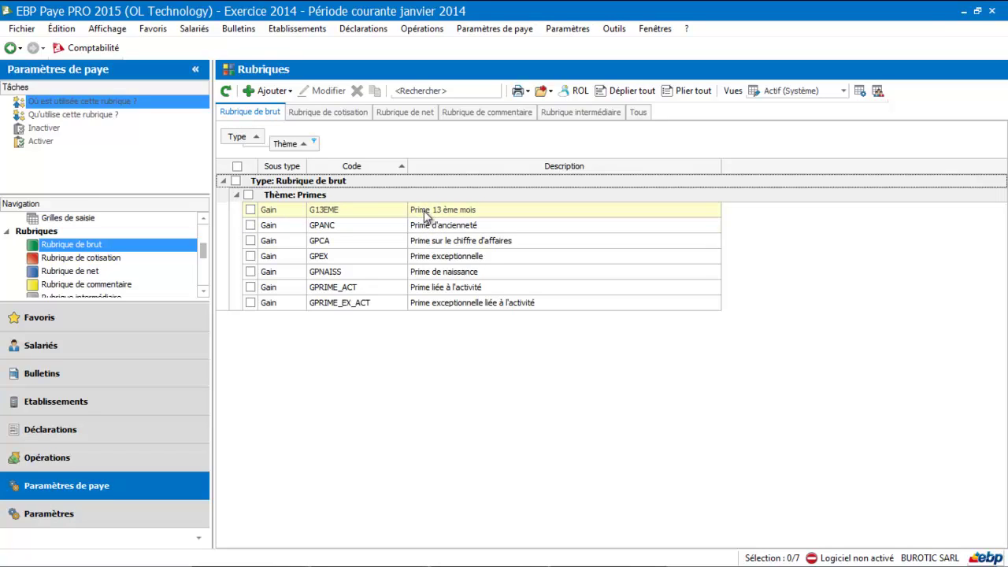
# Step: Open the GPEX Prime exceptionnelle item, review its properties and duplicate it as a new item
pyautogui.click(426, 257)
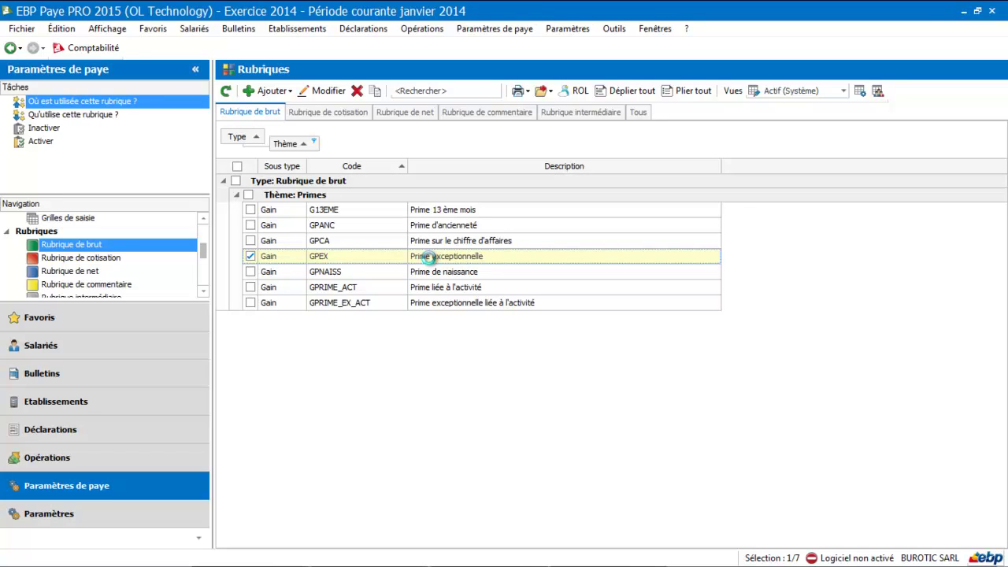
pyautogui.doubleClick(426, 257)
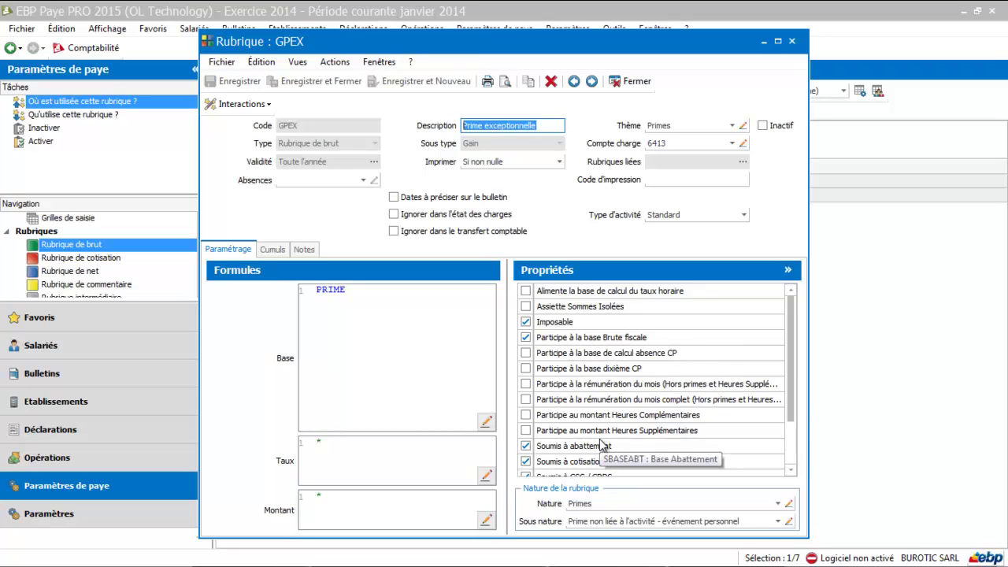
pyautogui.scroll(-1, 792, 392)
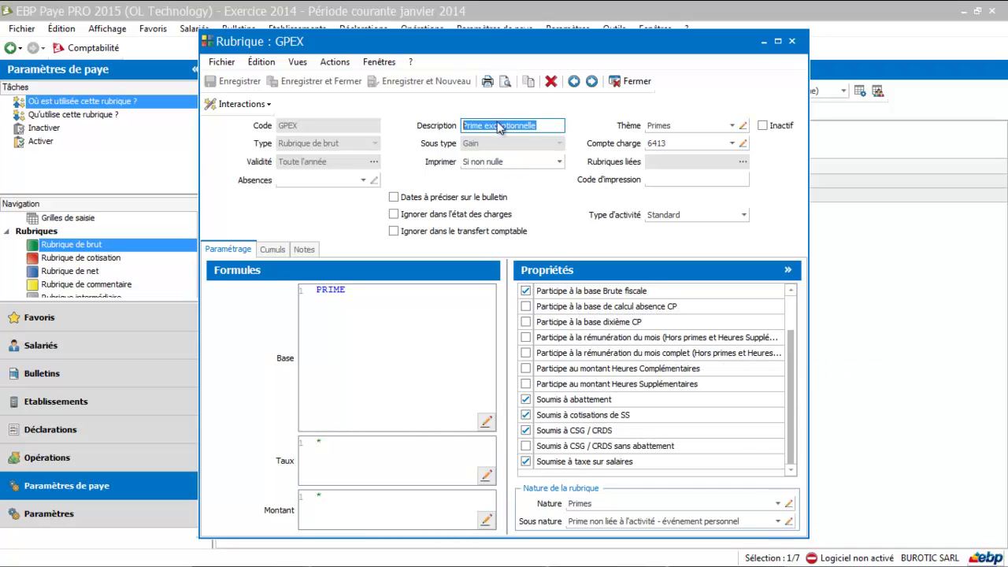
pyautogui.click(527, 82)
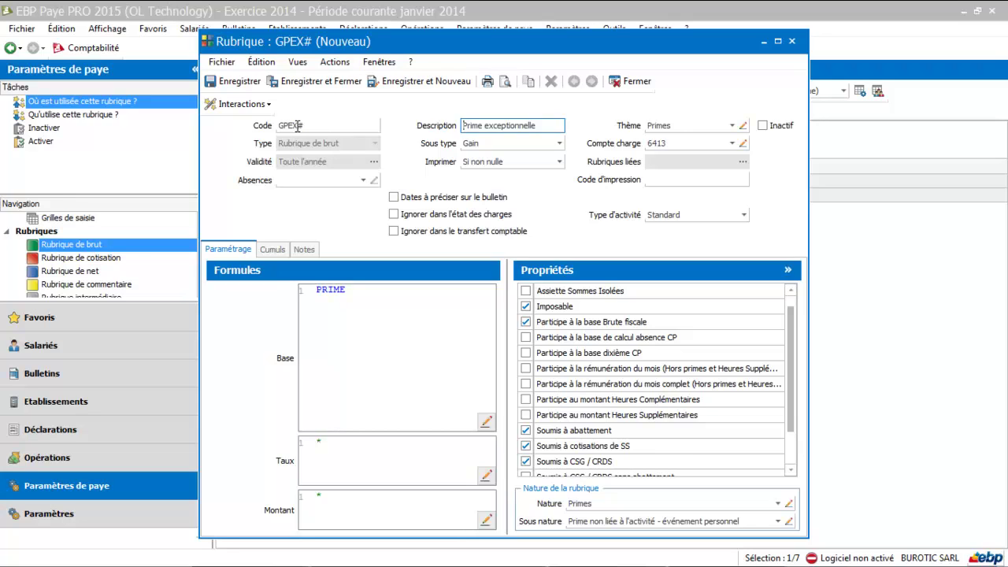
# Step: Set the duplicated item's code to GPBILAN#
pyautogui.click(299, 126)
pyautogui.click(298, 125)
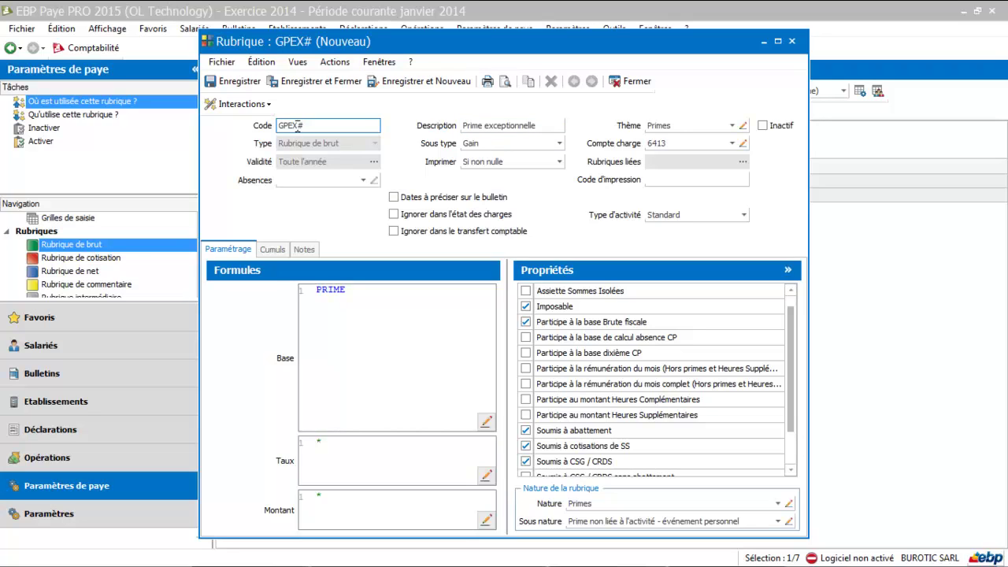
pyautogui.hotkey('shift', 'End')
pyautogui.press('BackSpace')
pyautogui.press('BackSpace')
pyautogui.write('BILAN')
pyautogui.press('Tab')
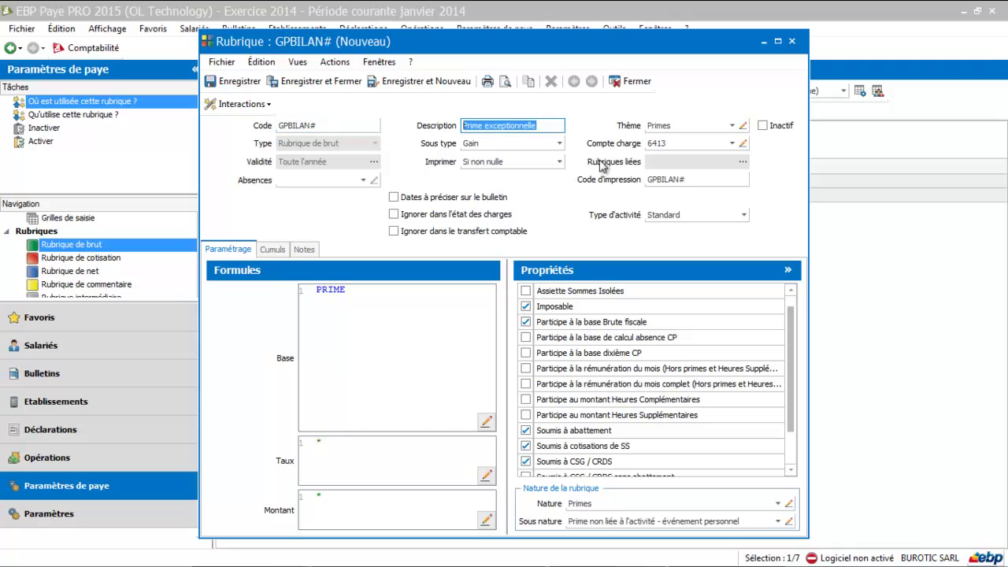
# Step: Replace the duplicated item's description with "Prime de bilan"
pyautogui.click(548, 129)
pyautogui.press('BackSpace')
pyautogui.press('BackSpace')
pyautogui.press('BackSpace')
pyautogui.press('BackSpace')
pyautogui.press('BackSpace')
pyautogui.press('BackSpace')
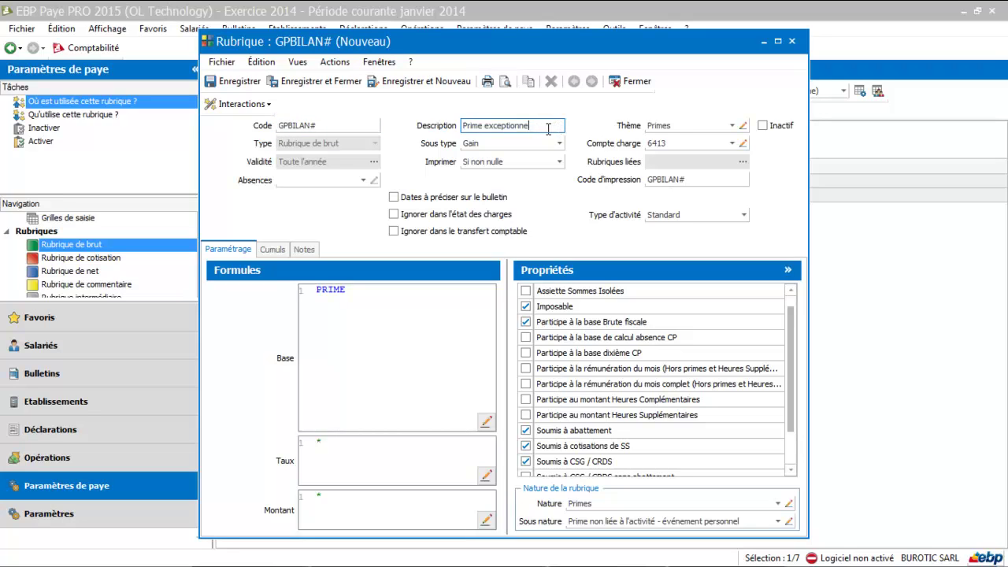
pyautogui.press('BackSpace')
pyautogui.press('BackSpace')
pyautogui.press('BackSpace')
pyautogui.press('BackSpace')
pyautogui.press('BackSpace')
pyautogui.press('BackSpace')
pyautogui.press('BackSpace')
pyautogui.press('BackSpace')
pyautogui.write('DE')
pyautogui.write('LAN')
pyautogui.press('BackSpace')
pyautogui.press('BackSpace')
pyautogui.press('BackSpace')
pyautogui.press('BackSpace')
pyautogui.press('BackSpace')
pyautogui.press('BackSpace')
pyautogui.press('BackSpace')
pyautogui.press('BackSpace')
pyautogui.write('de bilan')
pyautogui.press('Tab')
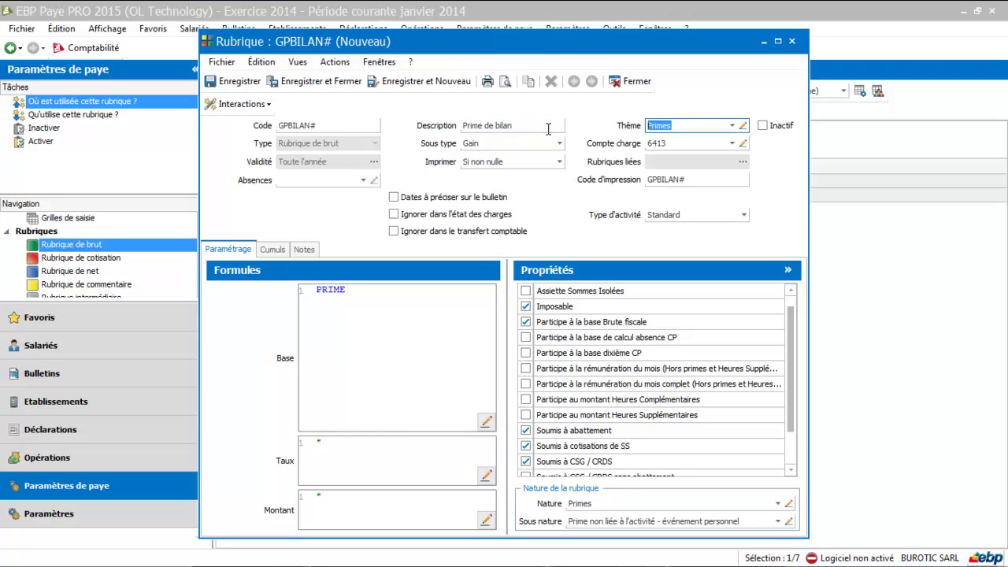
# Step: Assign the BUROTIC SARL theme to the Prime de bilan item
pyautogui.click(732, 126)
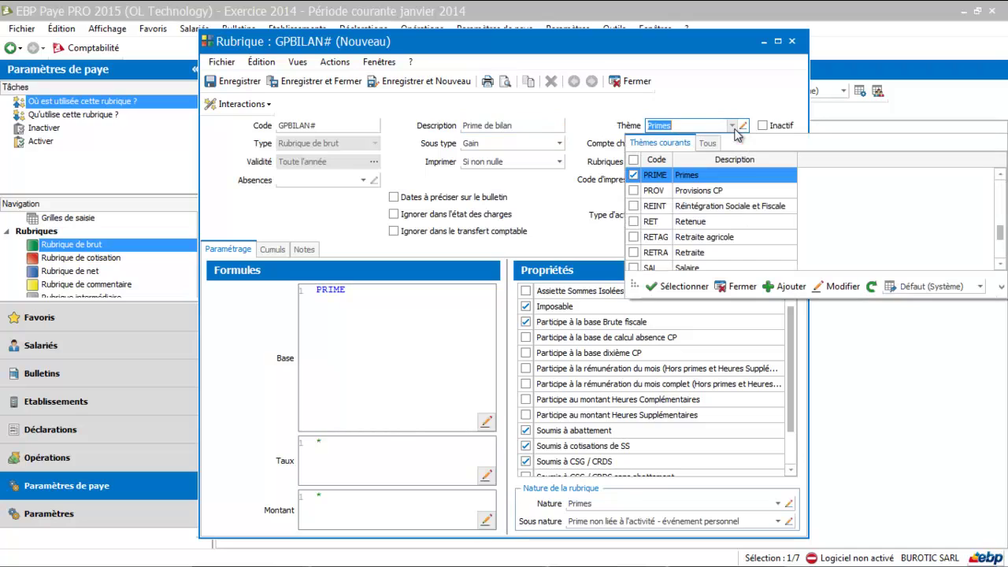
pyautogui.moveTo(999, 235); pyautogui.dragTo(994, 175)
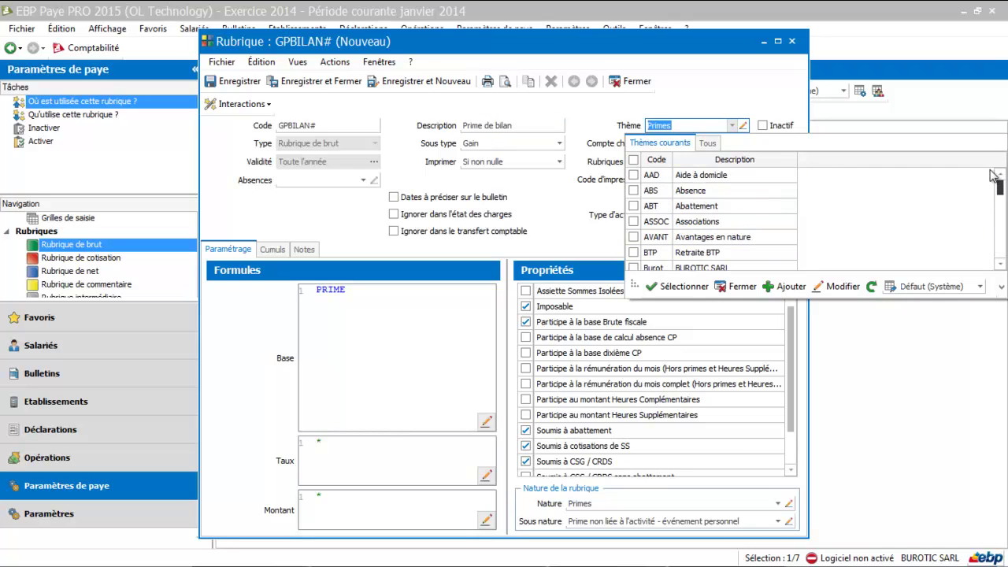
pyautogui.click(1000, 264)
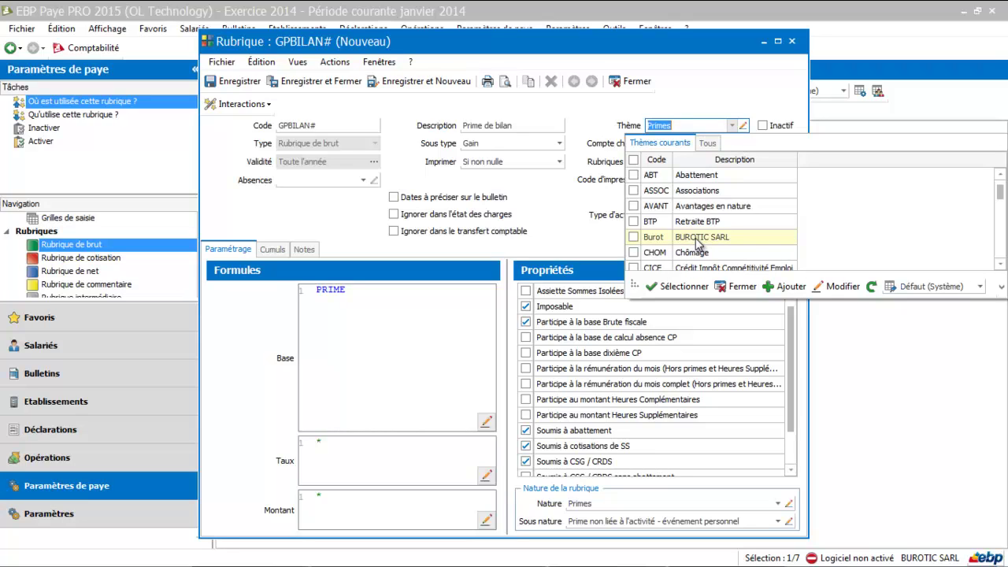
pyautogui.click(634, 238)
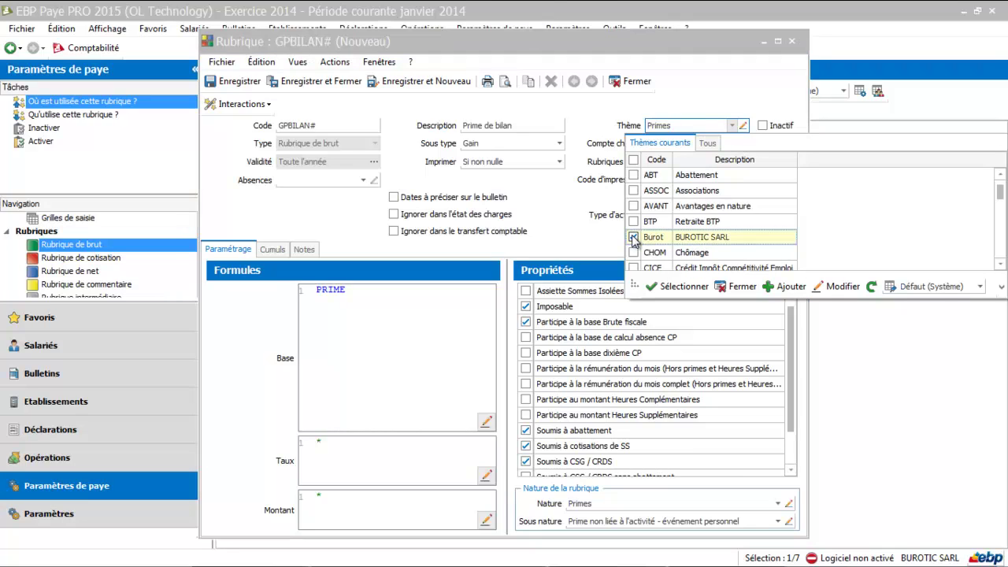
pyautogui.click(682, 286)
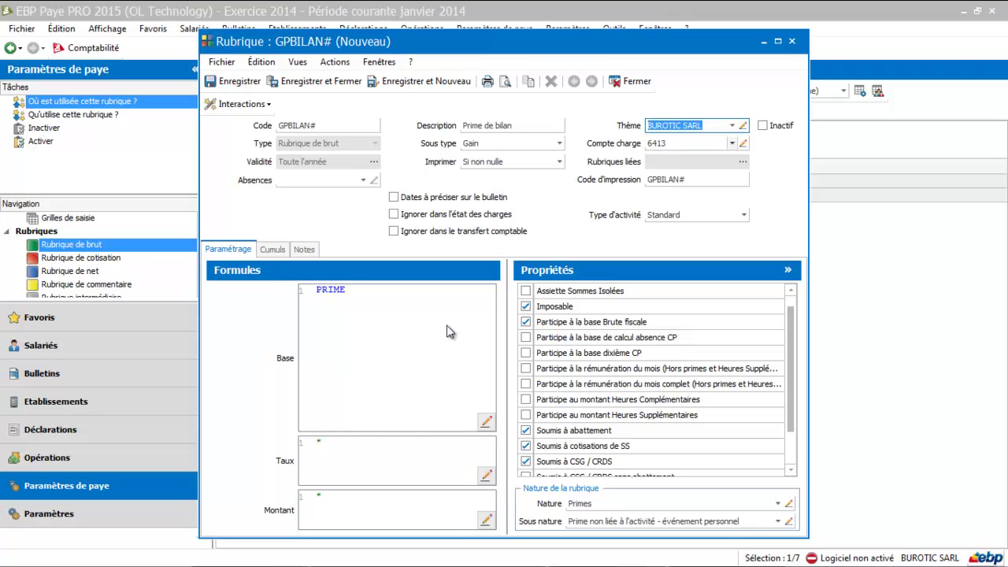
# Step: Replace the Base formula of the Prime de bilan item with the PRIMEBILAN# variable
pyautogui.click(354, 296)
pyautogui.press('BackSpace')
pyautogui.press('BackSpace')
pyautogui.press('BackSpace')
pyautogui.press('BackSpace')
pyautogui.press('BackSpace')
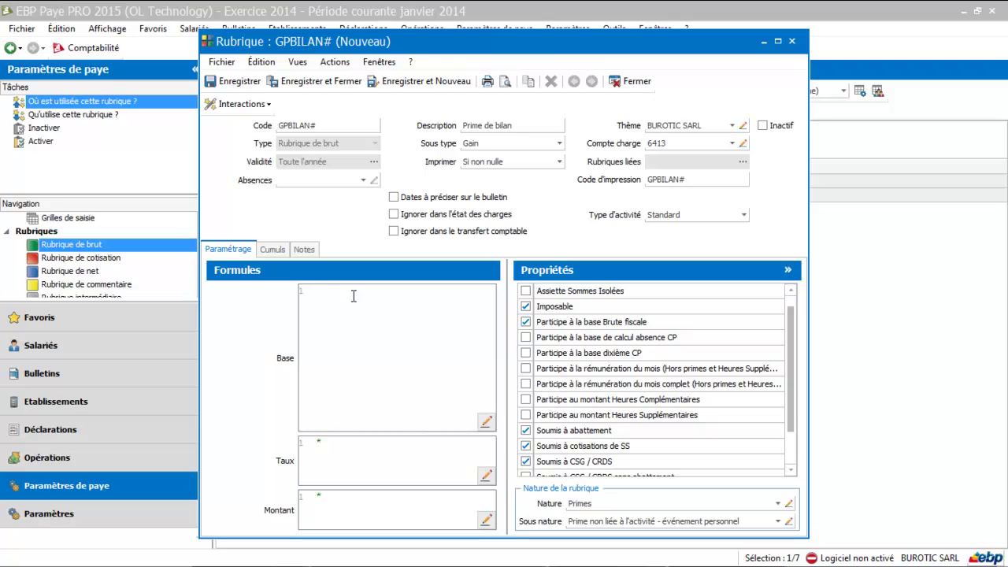
pyautogui.write('P')
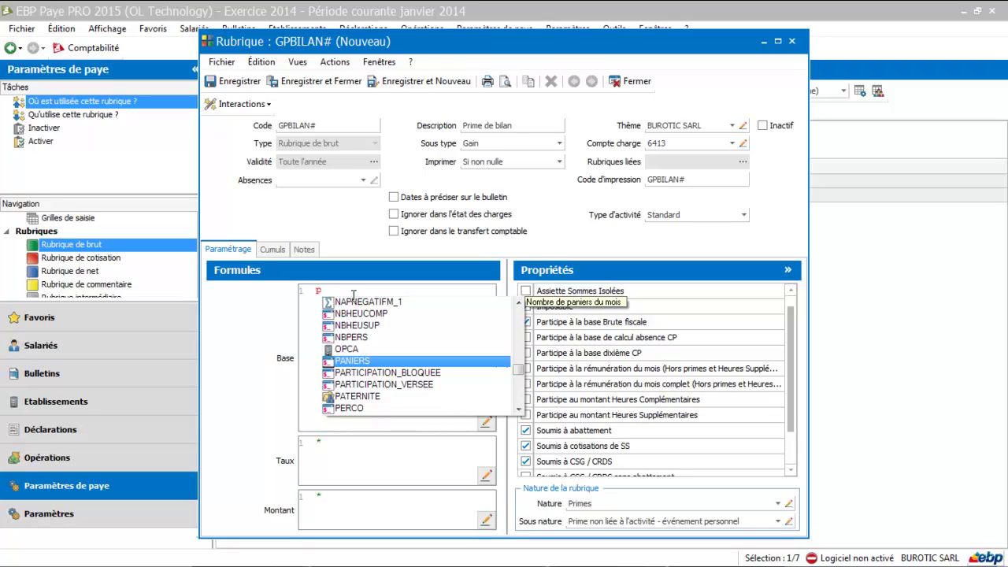
pyautogui.write('Rim')
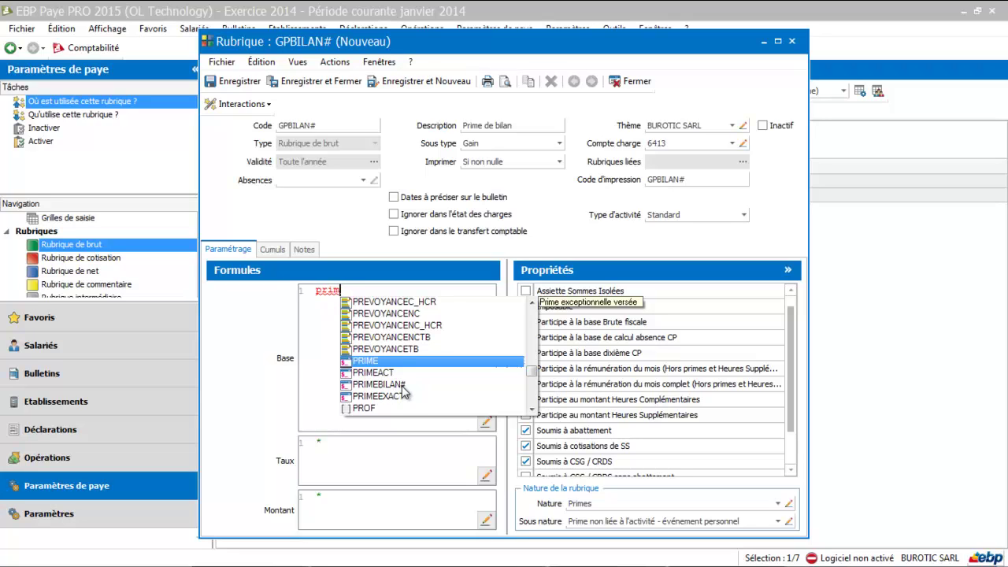
pyautogui.doubleClick(402, 386)
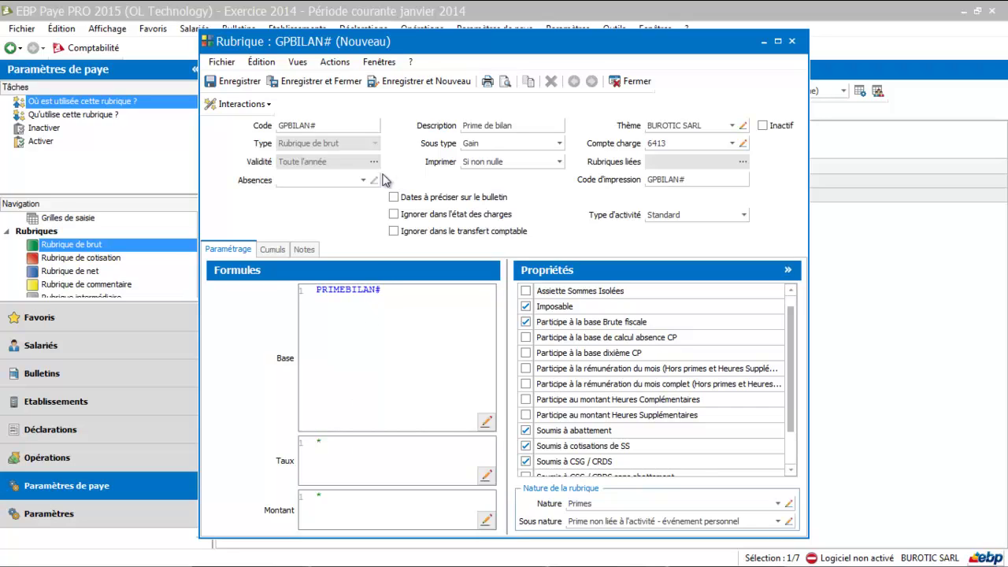
# Step: Save and close the Prime de bilan item, and filter the Rubrique de brut list to the BUROTIC SARL theme
pyautogui.click(340, 82)
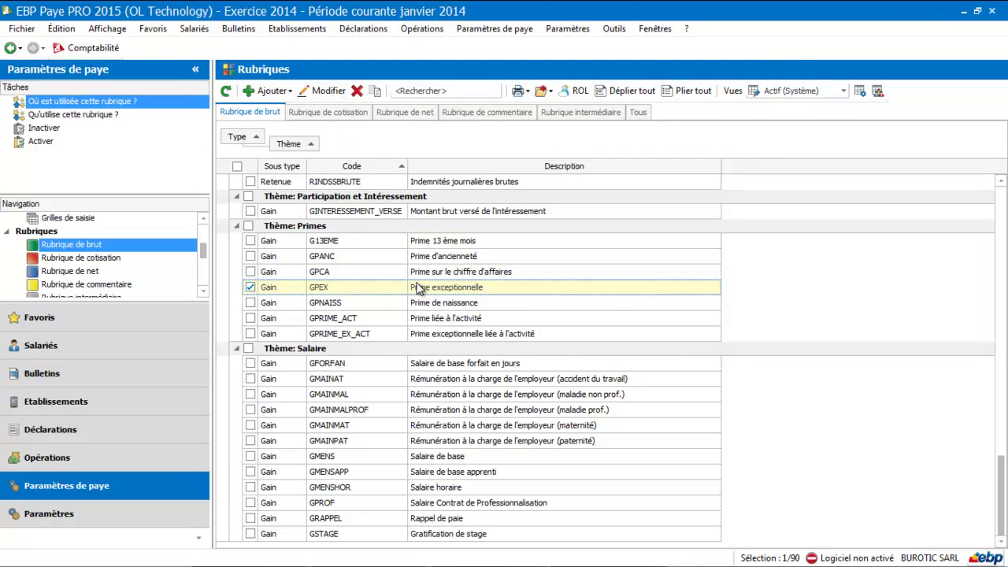
pyautogui.click(314, 144)
pyautogui.click(332, 227)
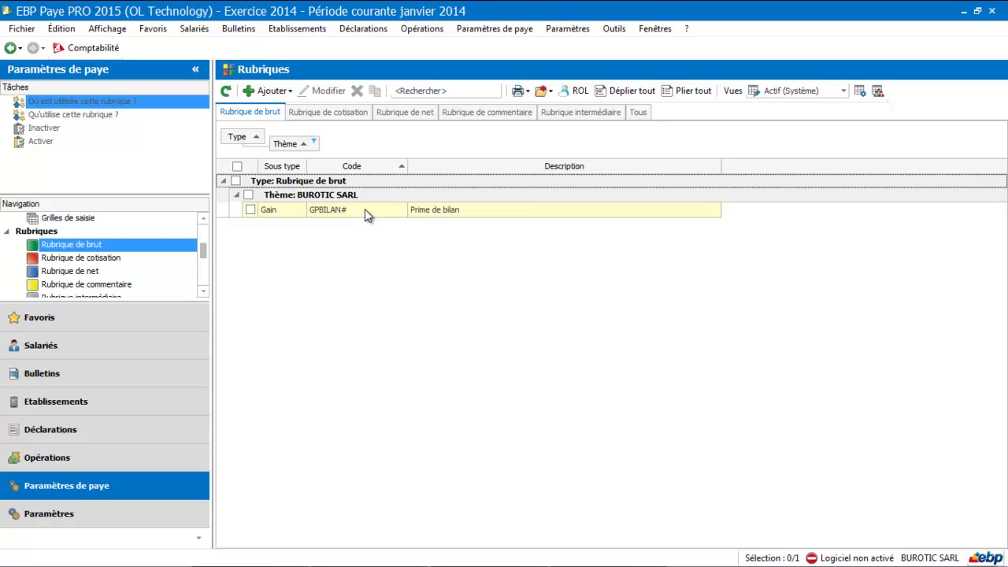
# Step: Display the Rubrique de cotisation list and filter it to the Prévoyance theme
pyautogui.click(114, 257)
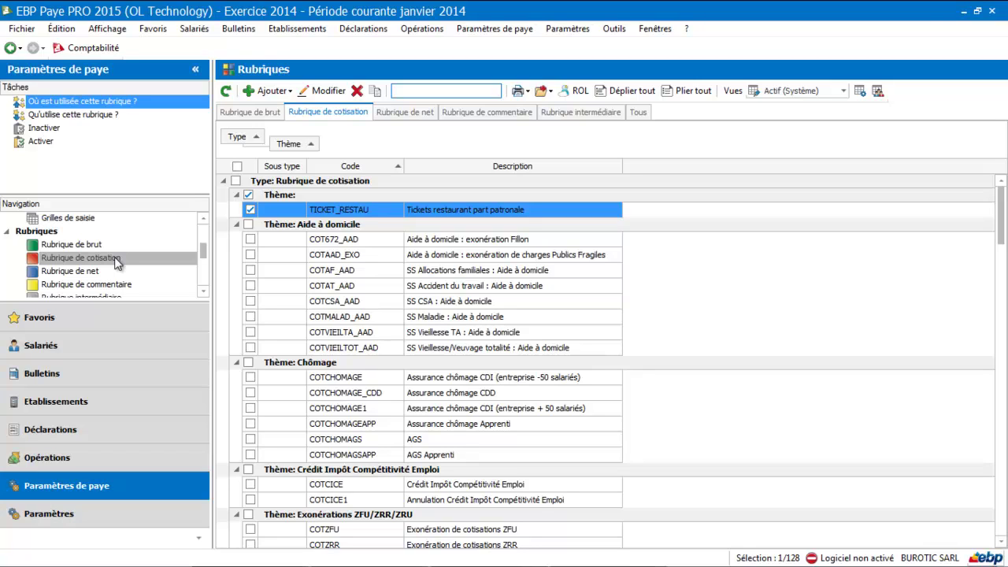
pyautogui.click(316, 148)
pyautogui.click(315, 146)
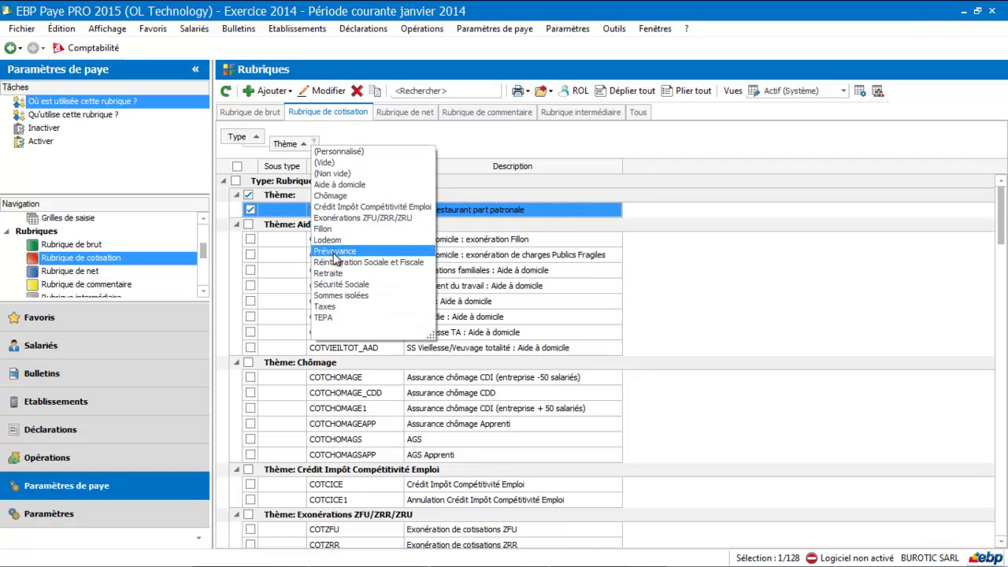
pyautogui.click(335, 252)
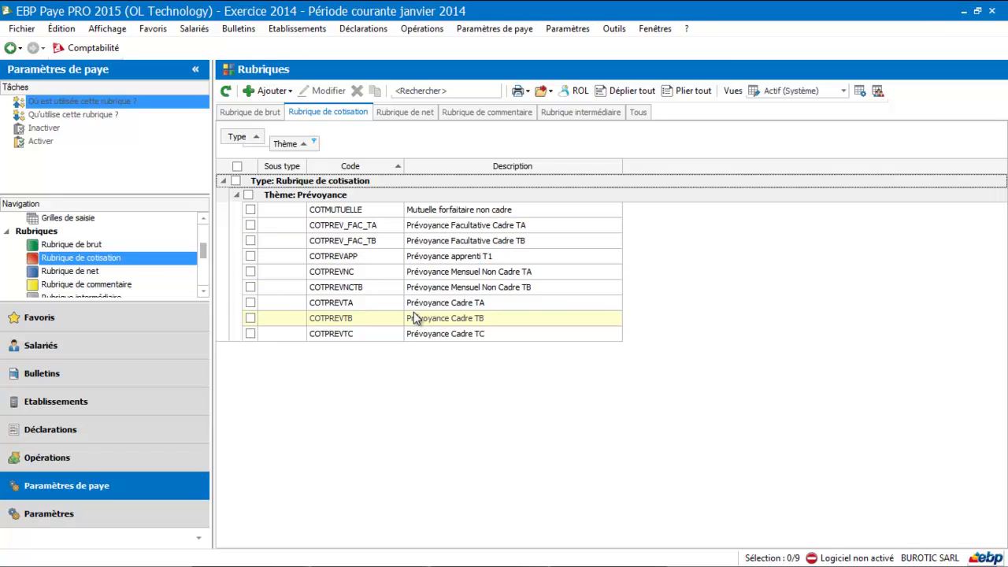
# Step: Open the COTPREVNC Prévoyance Mensuel Non Cadre TA item and duplicate it as a new item
pyautogui.click(447, 273)
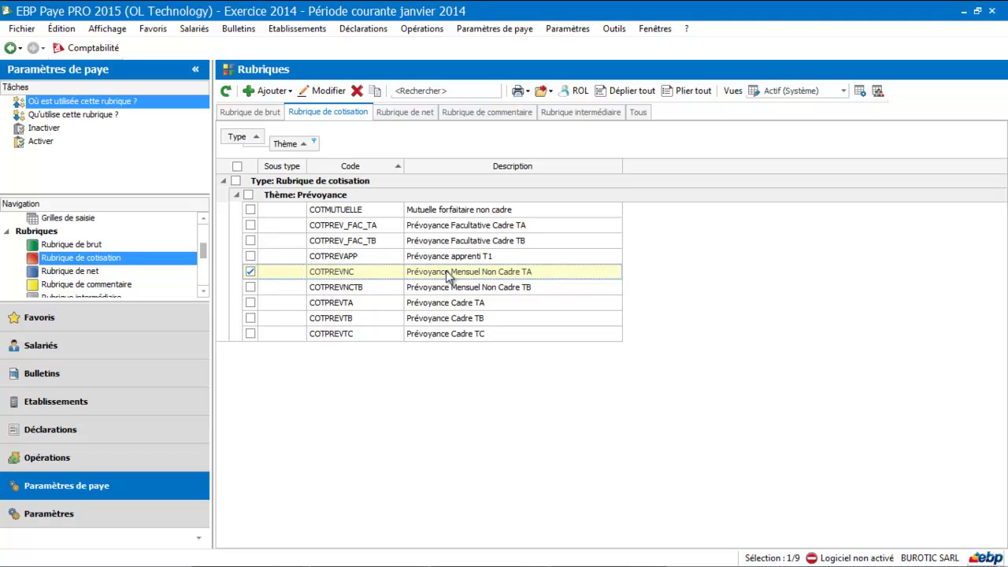
pyautogui.click(442, 273)
pyautogui.doubleClick(437, 271)
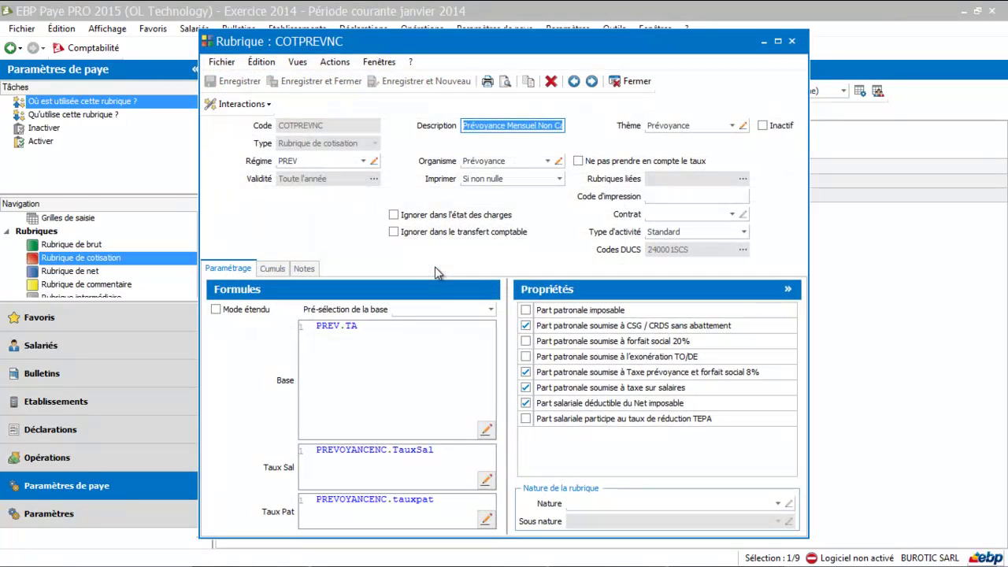
pyautogui.click(530, 83)
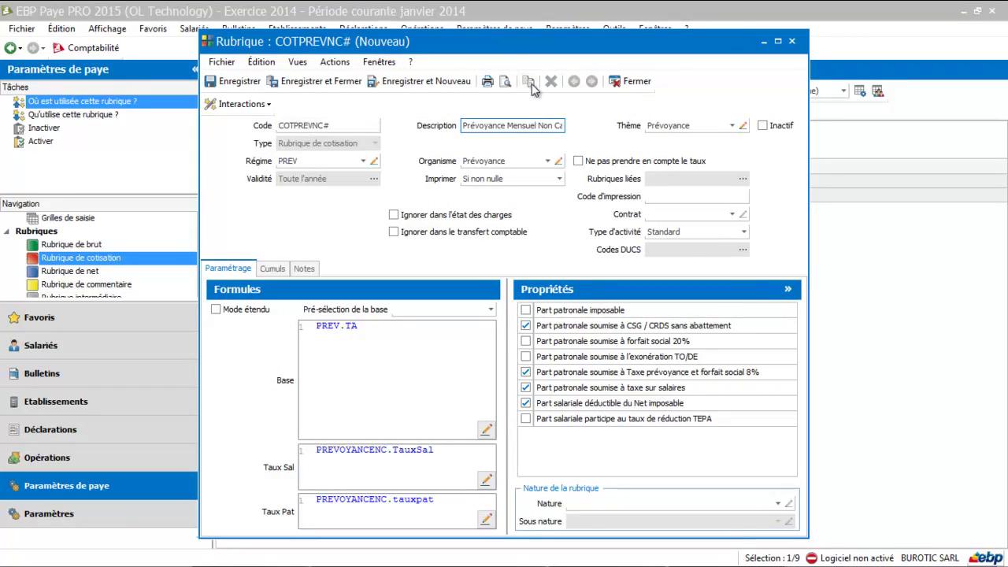
# Step: Shorten the duplicated contribution item's description to "Prévoyance Mensuel Non Cadre"
pyautogui.click(324, 126)
pyautogui.click(324, 126)
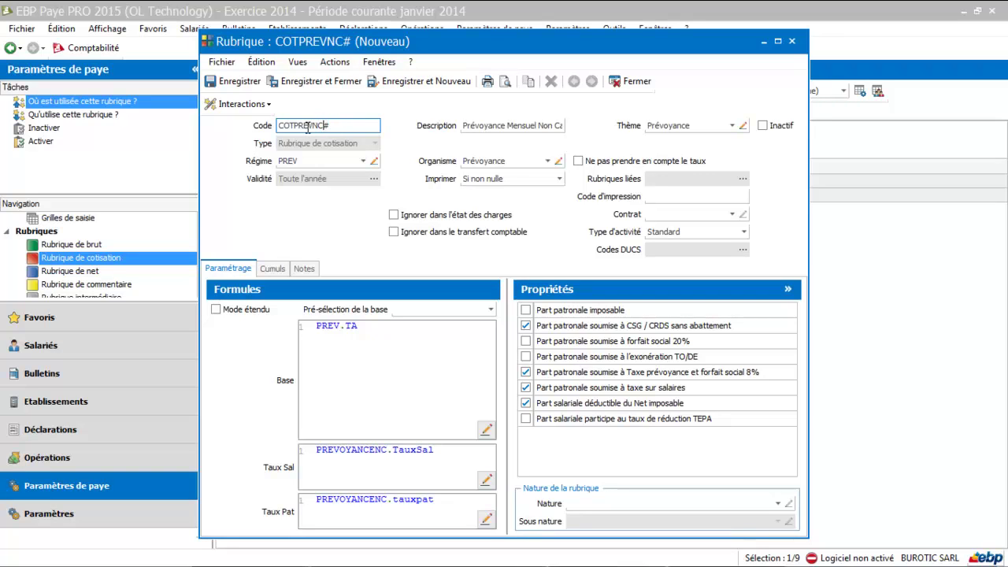
pyautogui.click(524, 126)
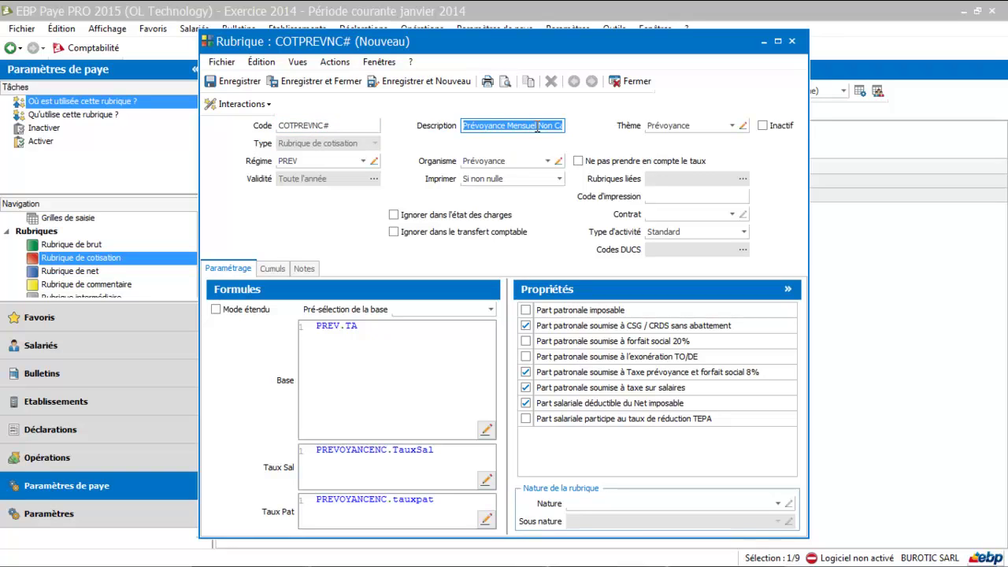
pyautogui.click(539, 126)
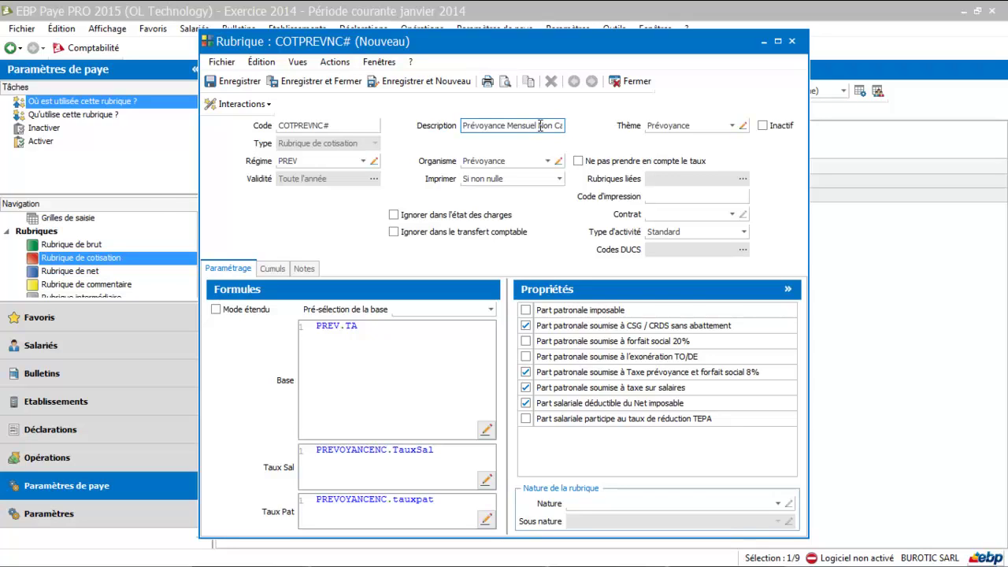
pyautogui.press('End')
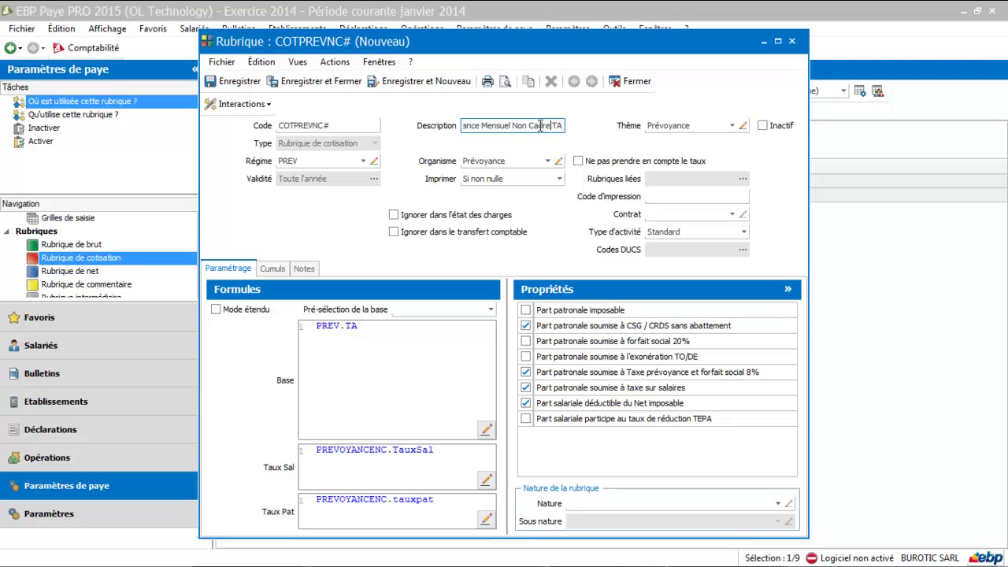
pyautogui.press('BackSpace')
pyautogui.press('BackSpace')
pyautogui.press('BackSpace')
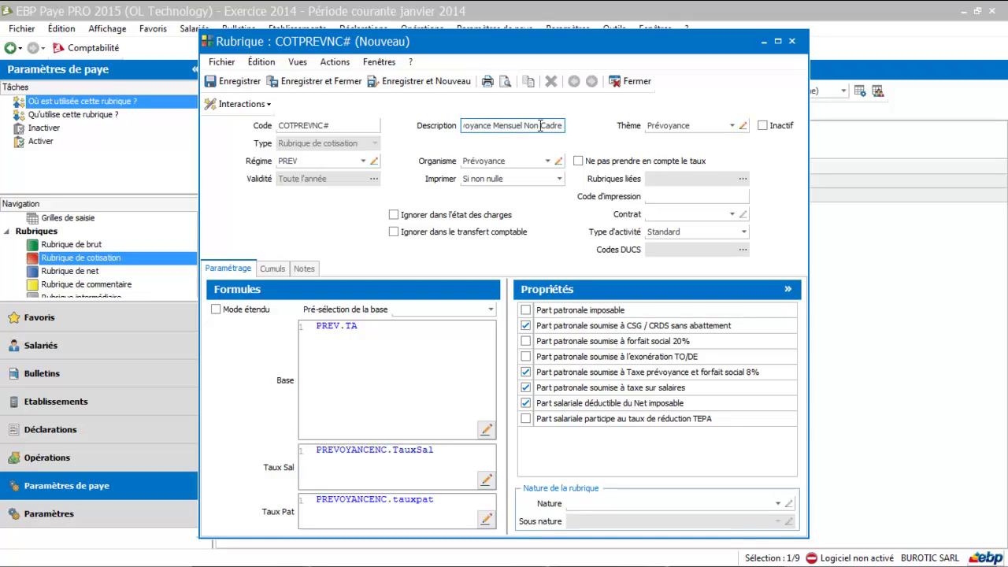
# Step: Set the duplicated contribution item's theme to BUROTIC SARL
pyautogui.click(732, 126)
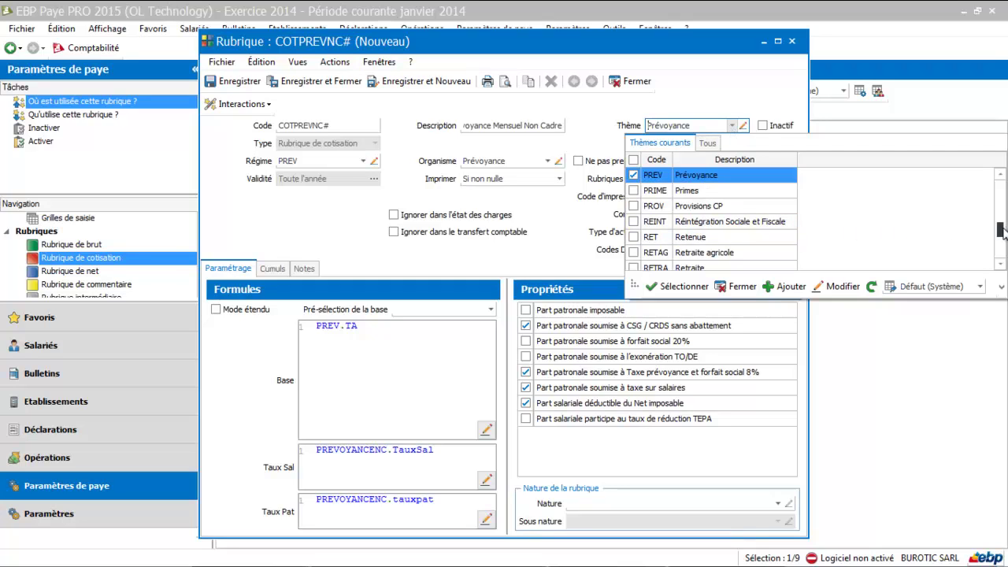
pyautogui.moveTo(1001, 230); pyautogui.dragTo(999, 198)
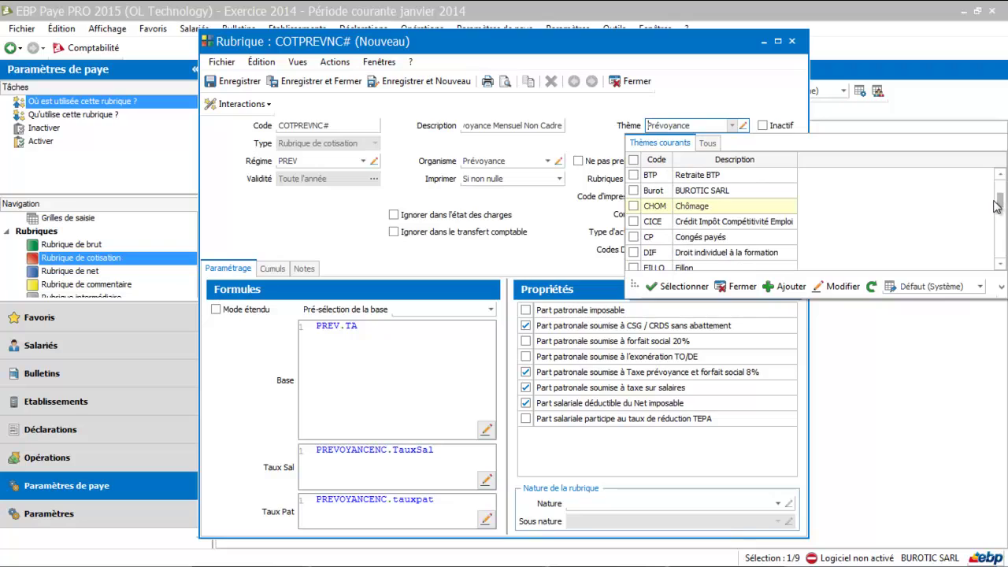
pyautogui.click(743, 191)
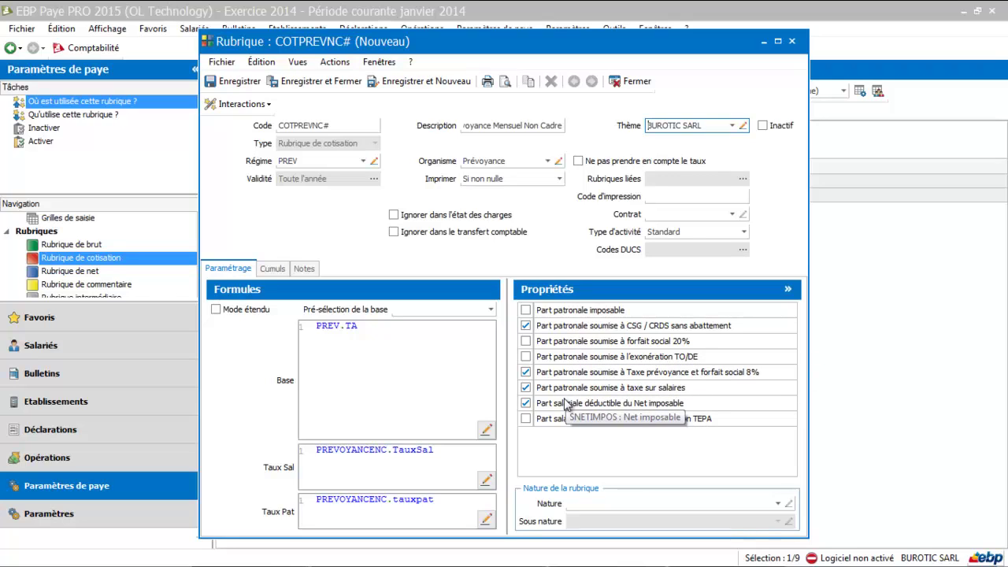
# Step: Replace the contribution item's Base formula with the PLAFASS variable
pyautogui.click(368, 327)
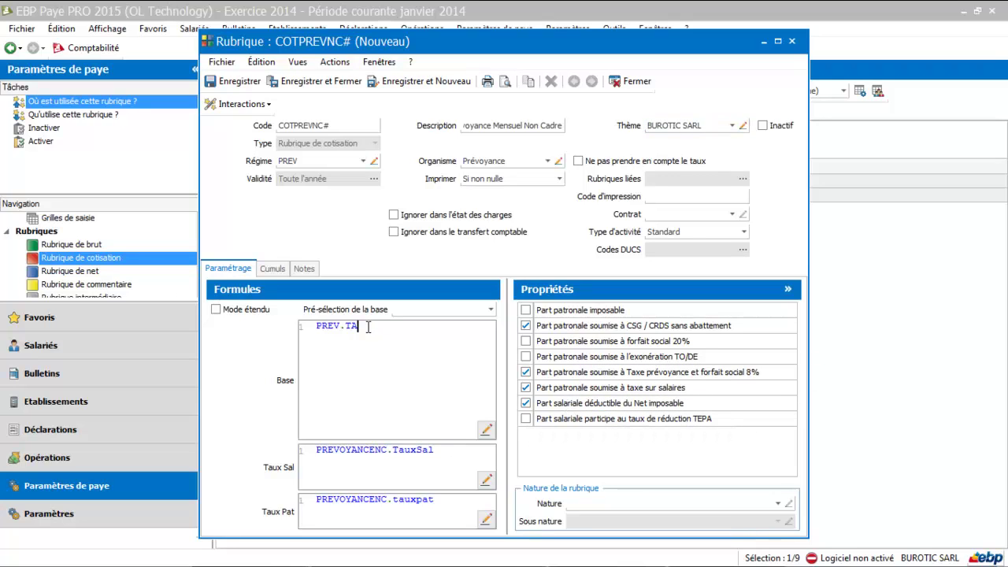
pyautogui.press('BackSpace')
pyautogui.press('BackSpace')
pyautogui.press('BackSpace')
pyautogui.press('BackSpace')
pyautogui.press('BackSpace')
pyautogui.press('BackSpace')
pyautogui.press('BackSpace')
pyautogui.write('P')
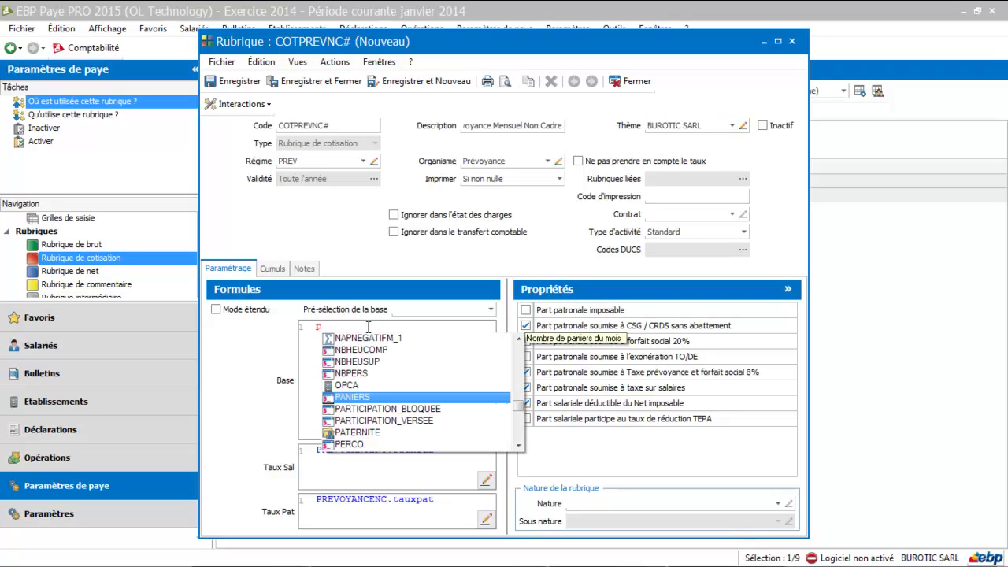
pyautogui.write('l')
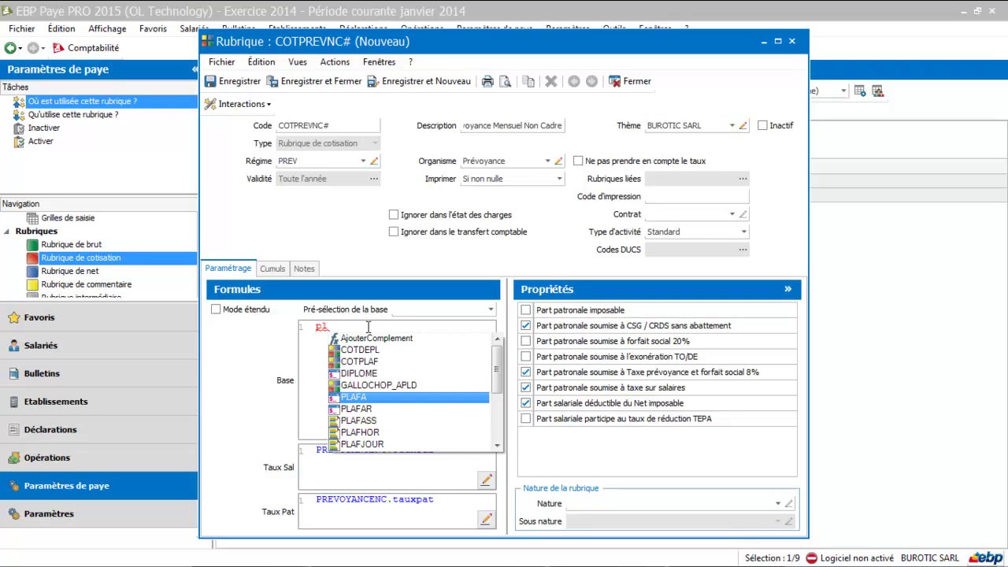
pyautogui.click(364, 421)
pyautogui.doubleClick(364, 422)
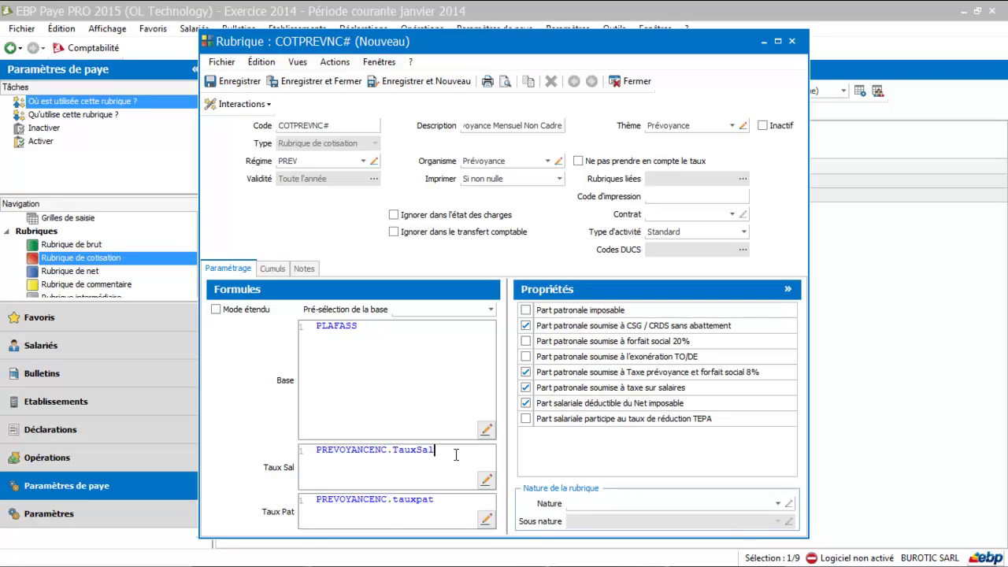
# Step: Replace PREVOYANCENC with PREV# in the Taux Sal formula so that it reads PREV#.TauxSal
pyautogui.moveTo(455, 454); pyautogui.dragTo(298, 451)
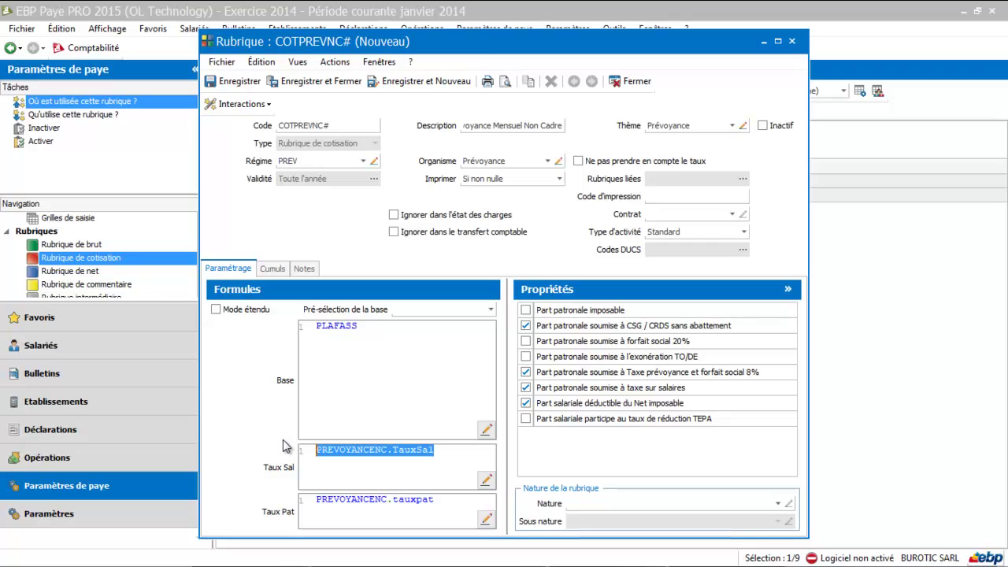
pyautogui.click(388, 451)
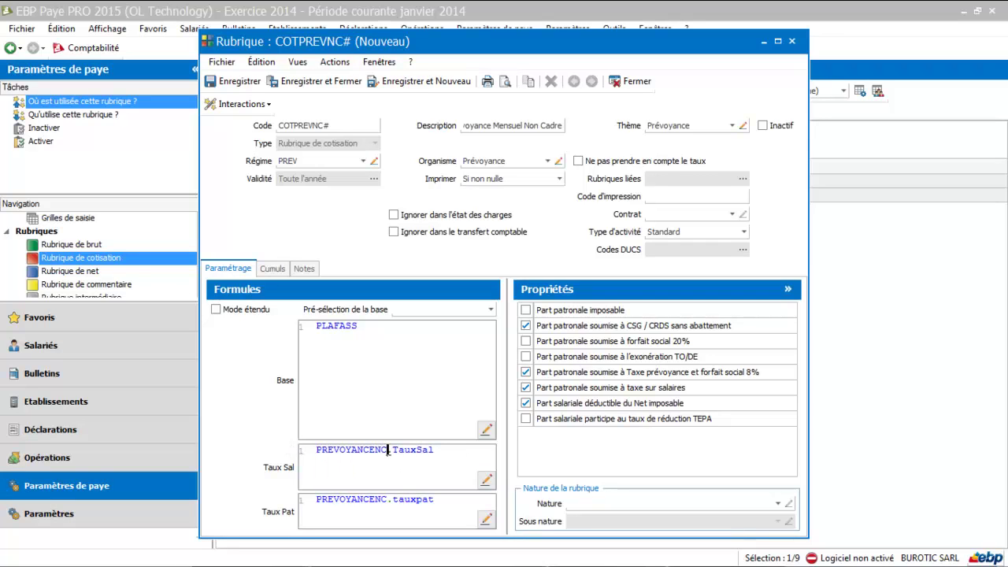
pyautogui.press('BackSpace')
pyautogui.press('BackSpace')
pyautogui.press('BackSpace')
pyautogui.press('BackSpace')
pyautogui.press('BackSpace')
pyautogui.press('BackSpace')
pyautogui.press('BackSpace')
pyautogui.press('BackSpace')
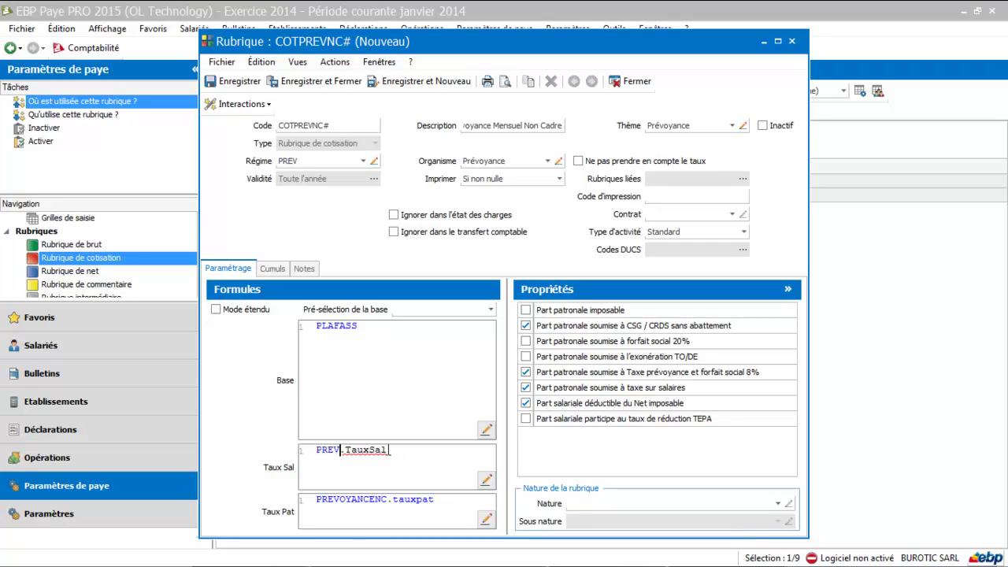
pyautogui.press('BackSpace')
pyautogui.press('BackSpace')
pyautogui.press('BackSpace')
pyautogui.press('BackSpace')
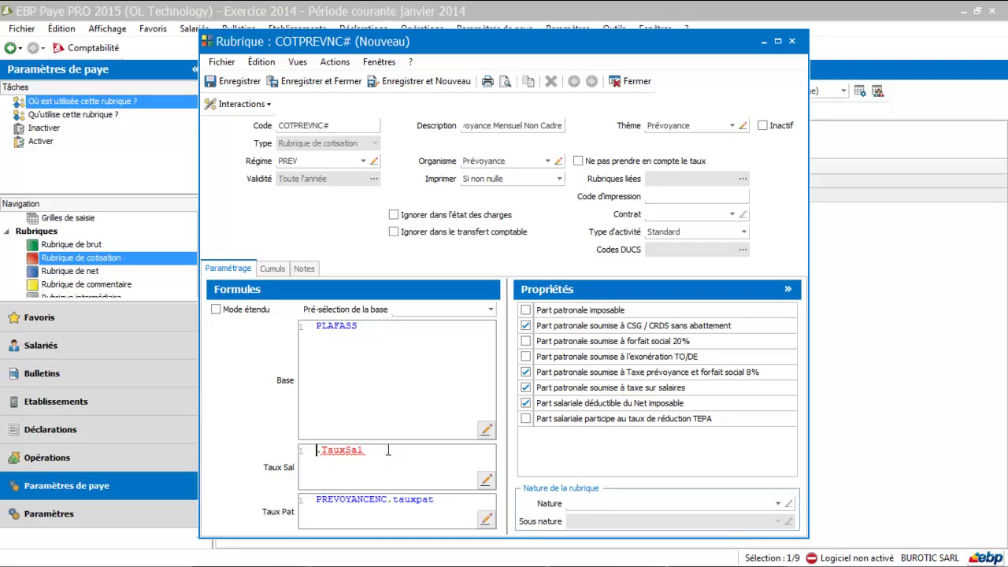
pyautogui.write('pr')
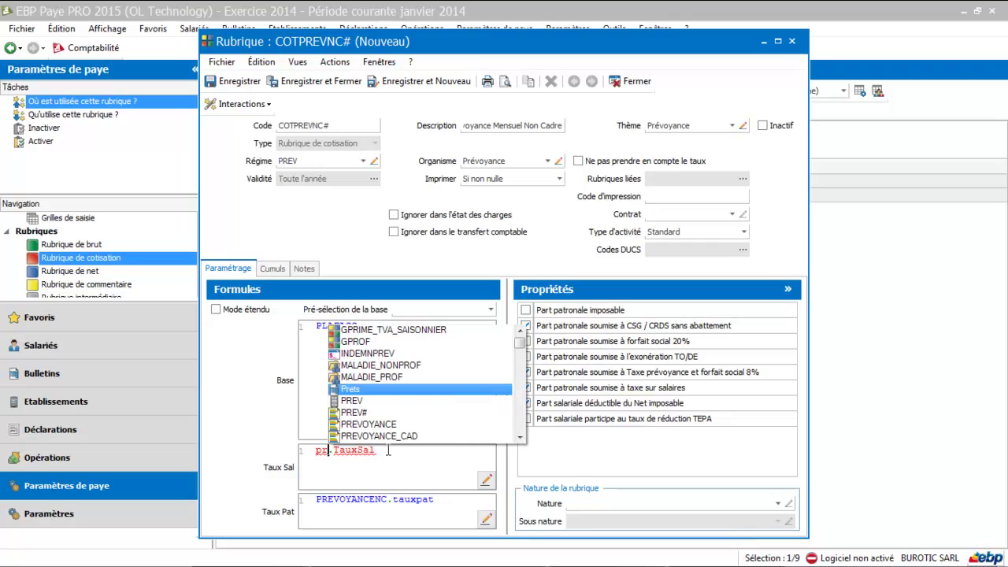
pyautogui.click(366, 414)
pyautogui.click(367, 414)
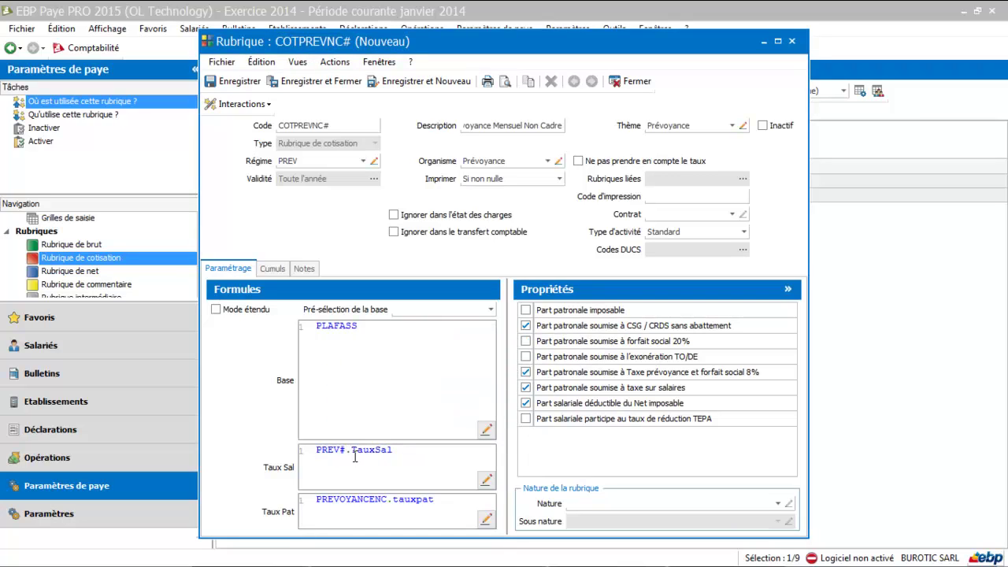
# Step: Change the Taux Pat formula to PREV#.tauxpat, and save and close the contribution item, reactivating its existing history record
pyautogui.click(388, 502)
pyautogui.press('BackSpace')
pyautogui.press('BackSpace')
pyautogui.press('BackSpace')
pyautogui.press('BackSpace')
pyautogui.press('BackSpace')
pyautogui.press('BackSpace')
pyautogui.press('BackSpace')
pyautogui.press('BackSpace')
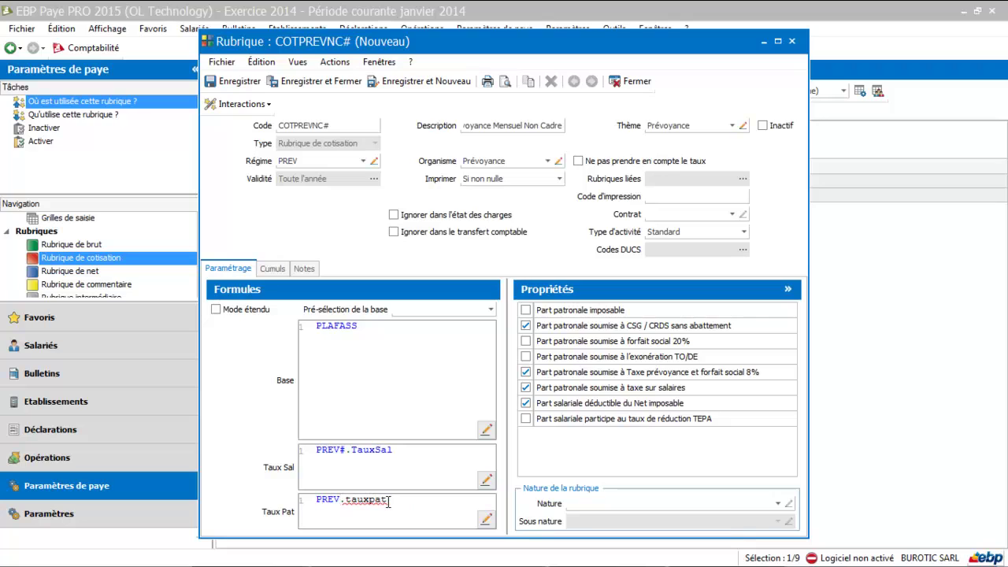
pyautogui.write('#')
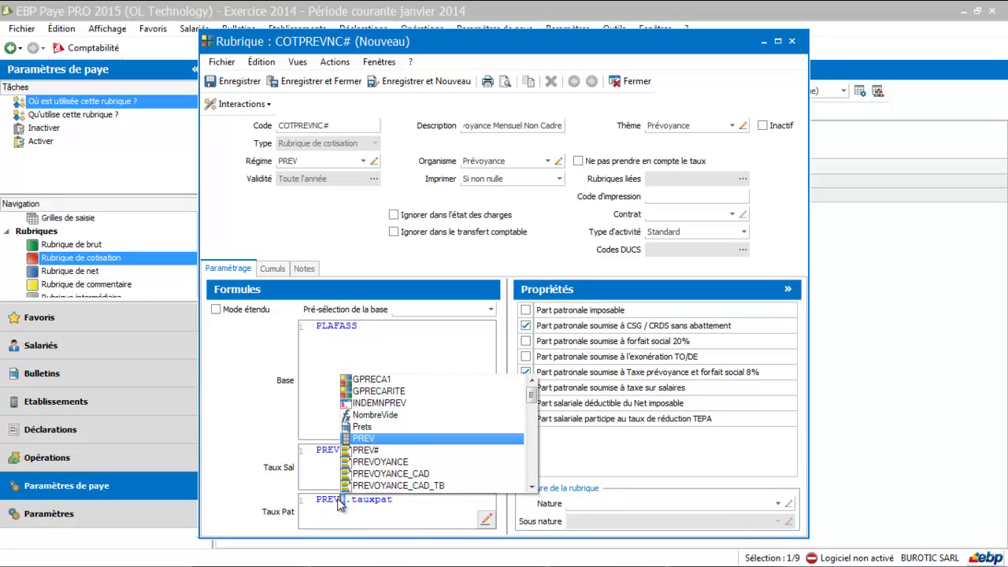
pyautogui.click(323, 475)
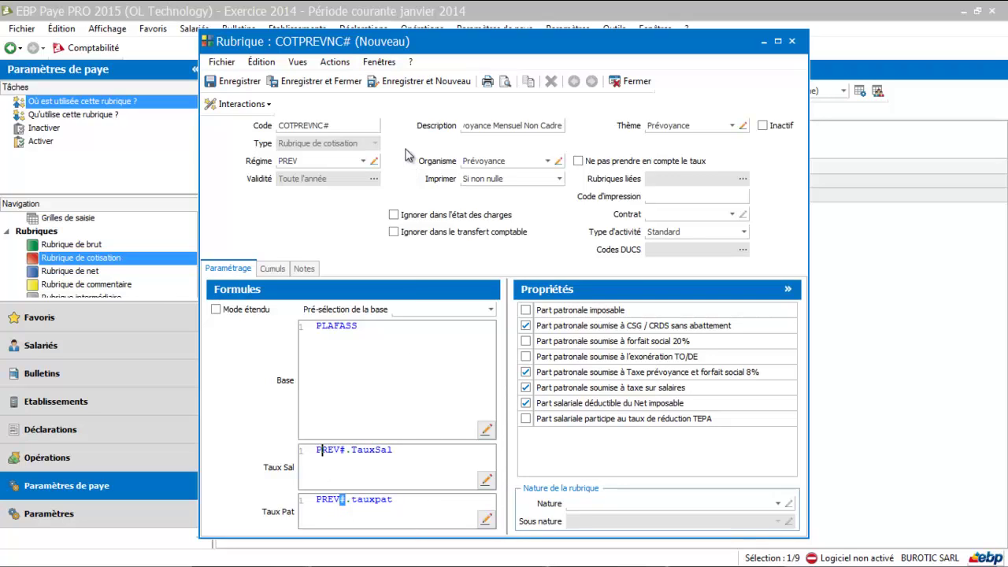
pyautogui.click(341, 82)
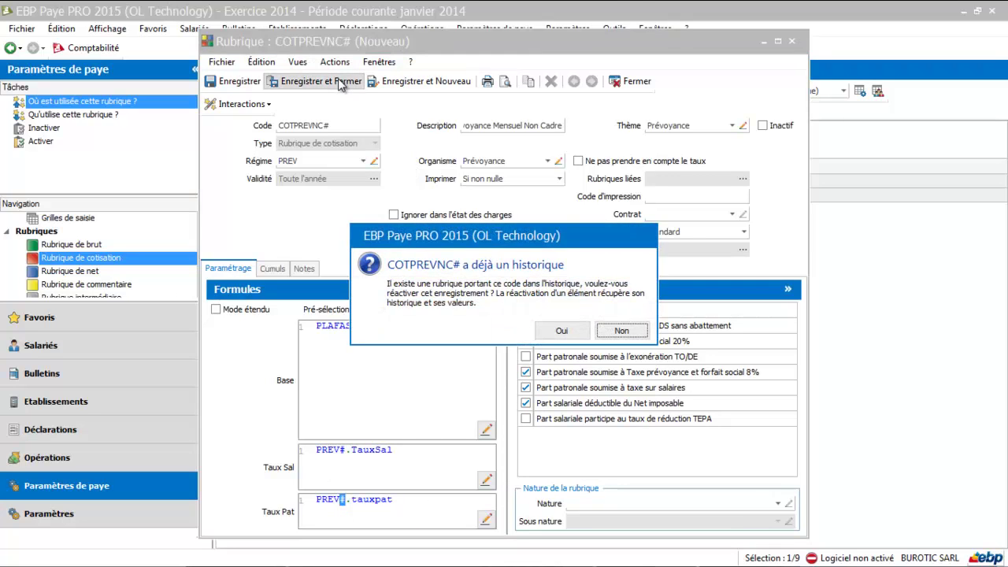
pyautogui.click(565, 330)
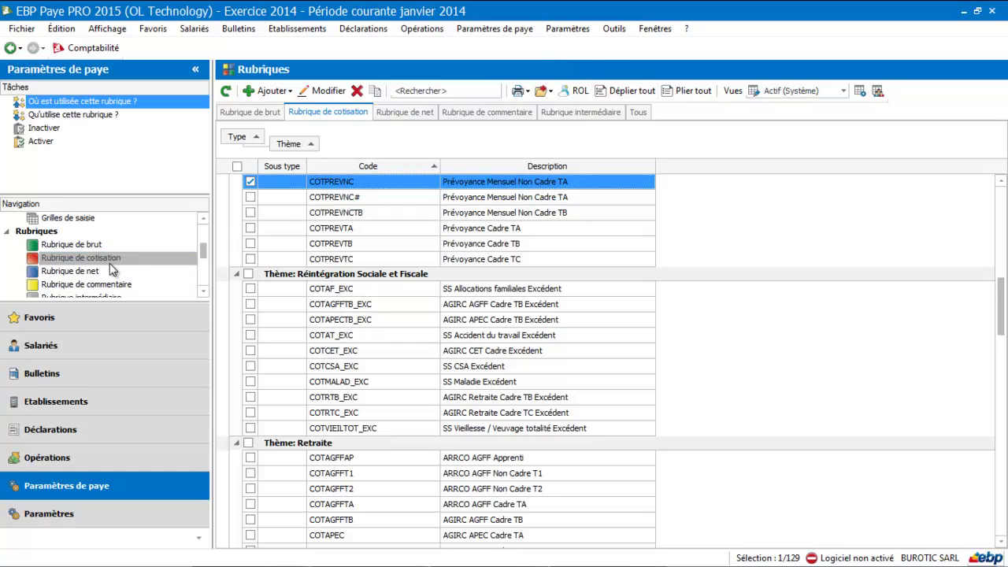
# Step: Display the Rubrique de net list and duplicate the GINDK Indemnité kilométrique item
pyautogui.click(102, 272)
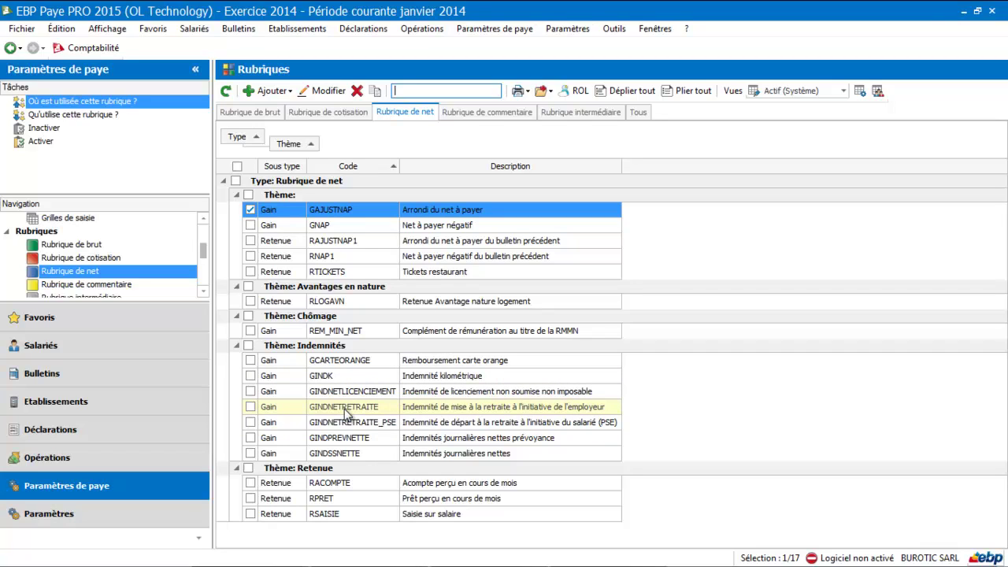
pyautogui.click(352, 379)
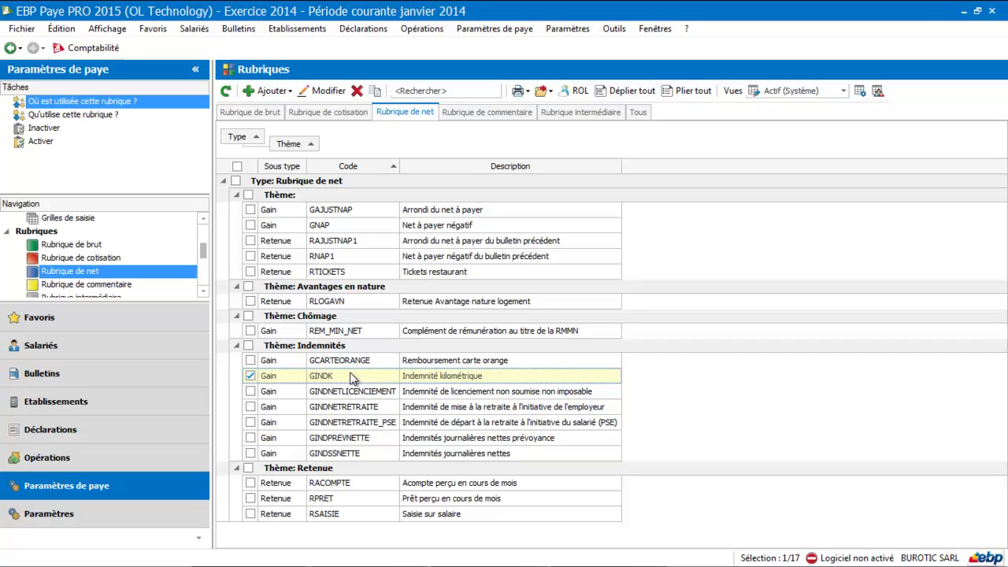
pyautogui.click(376, 91)
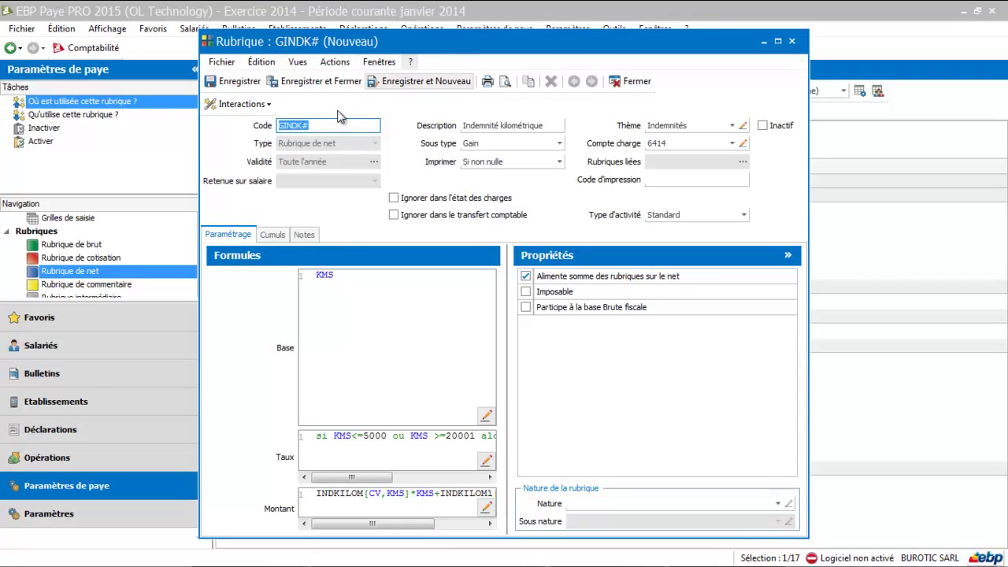
# Step: Set the duplicated net item's code to GFRDEP# and its description to "Frais de déplacement"
pyautogui.click(303, 124)
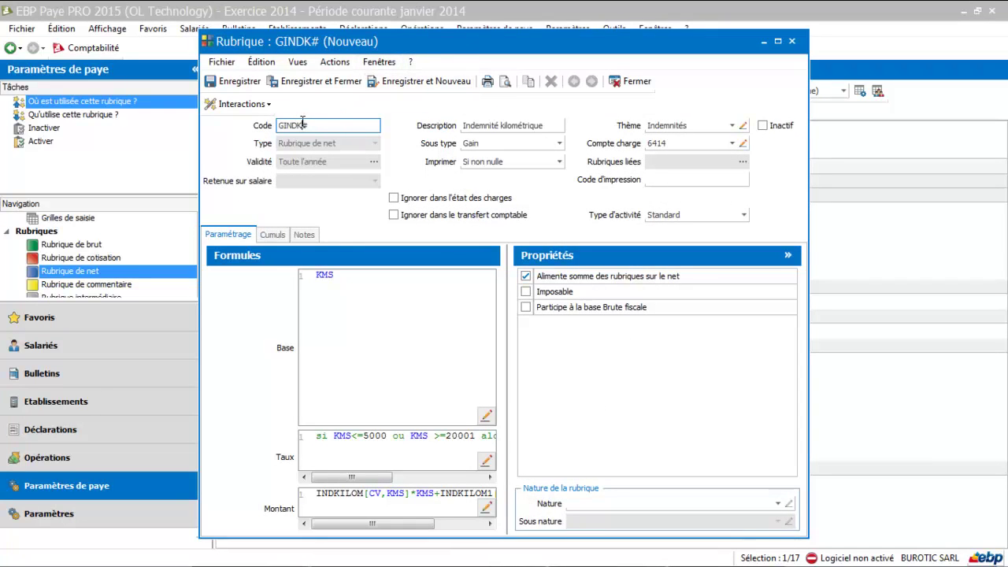
pyautogui.press('BackSpace')
pyautogui.press('BackSpace')
pyautogui.press('BackSpace')
pyautogui.press('BackSpace')
pyautogui.write('FRDEP')
pyautogui.press('Tab')
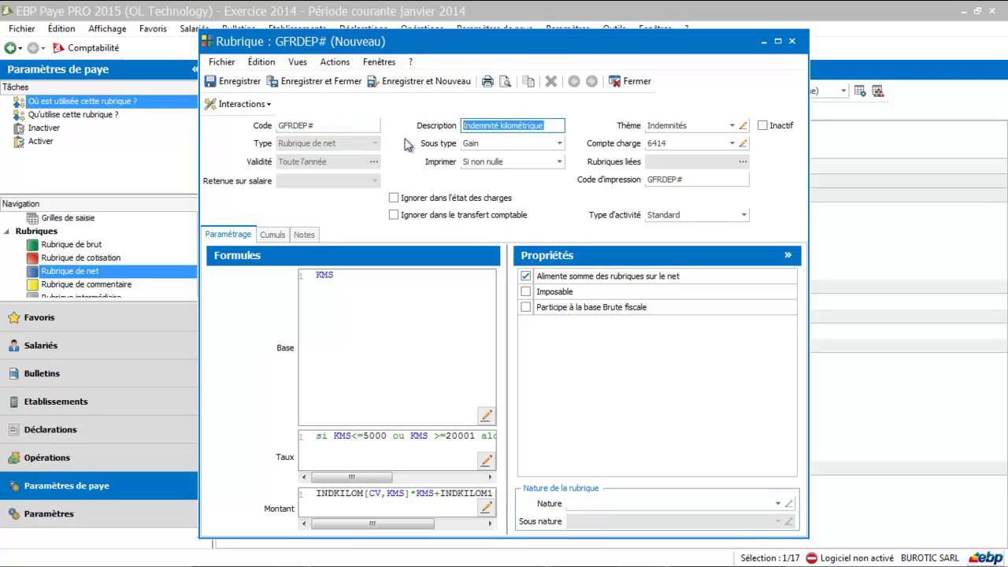
pyautogui.write('F')
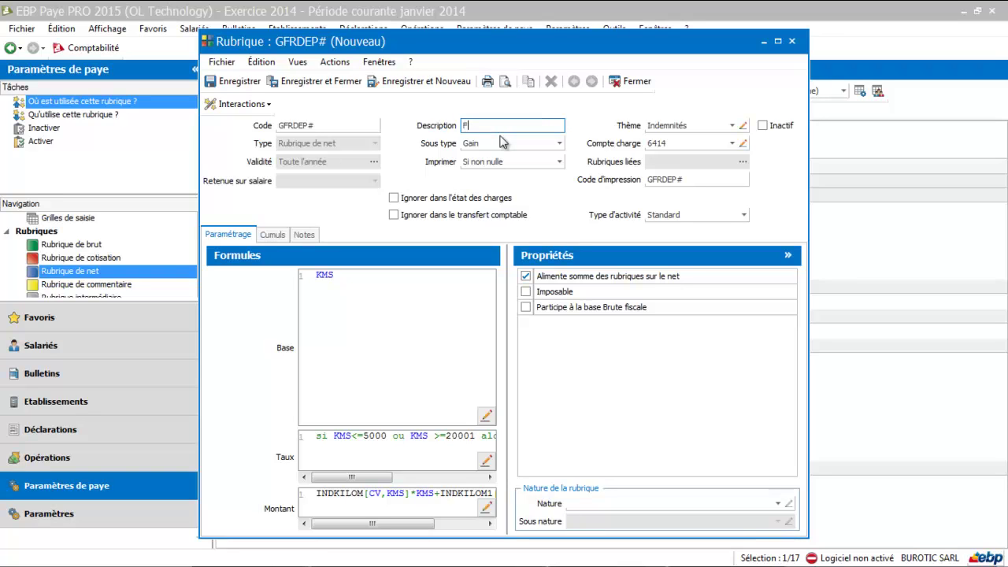
pyautogui.write('rais de déplacement')
pyautogui.press('Tab')
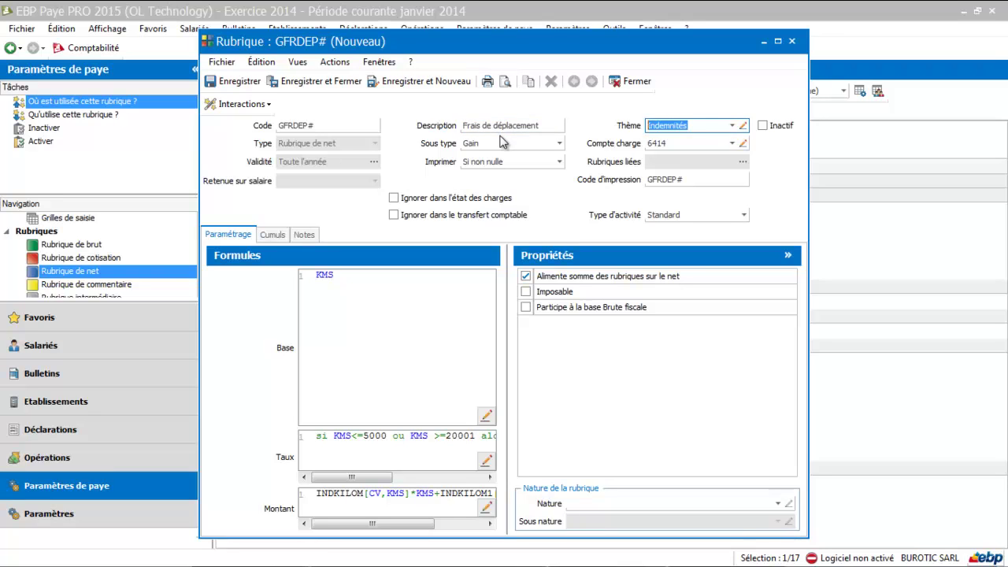
# Step: Set the Frais de déplacement item's theme to Retraite BTP
pyautogui.click(734, 126)
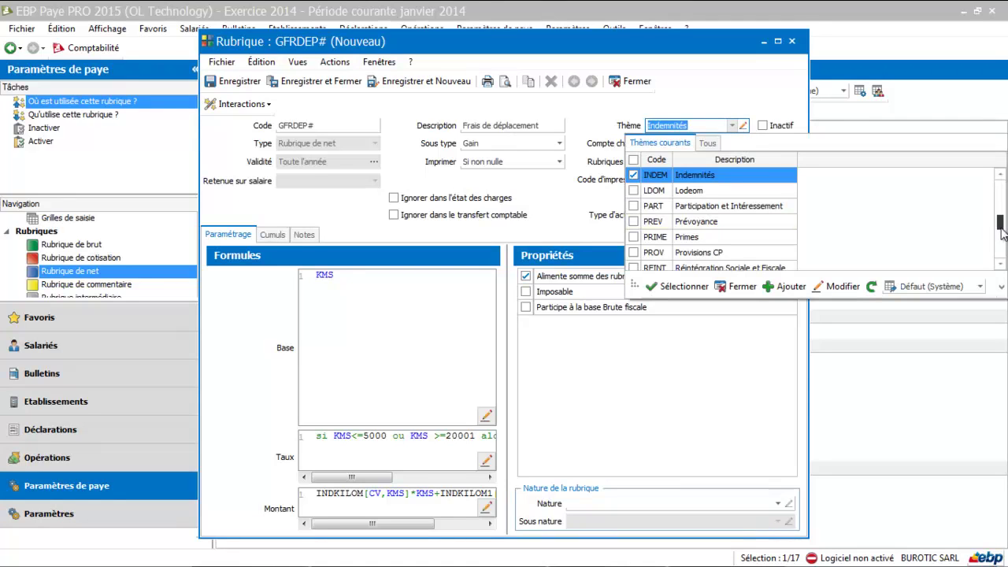
pyautogui.moveTo(1000, 223); pyautogui.dragTo(1002, 193)
pyautogui.click(782, 196)
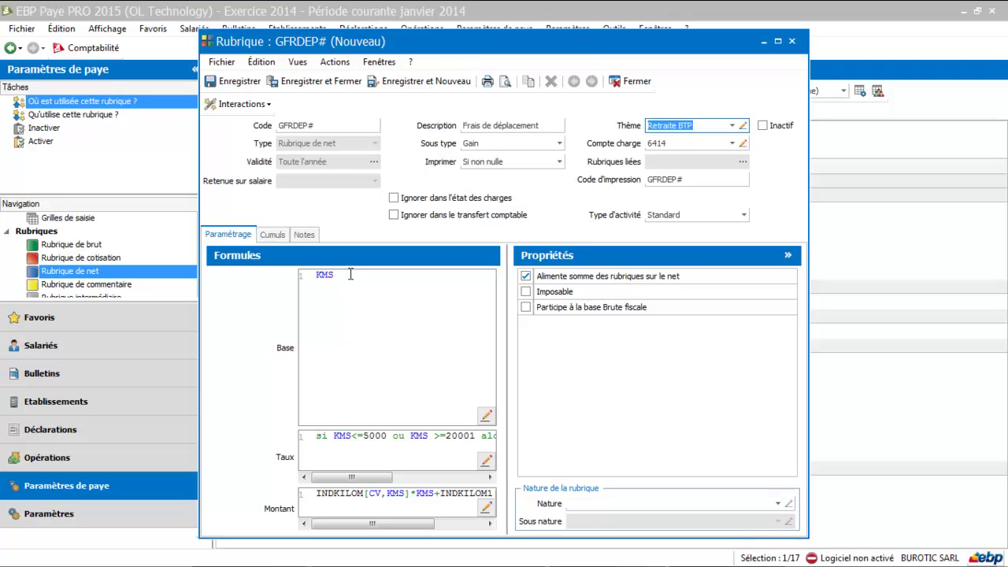
# Step: Replace the KMS Base formula of the Frais de déplacement item with GFRDEP#
pyautogui.moveTo(350, 274); pyautogui.dragTo(268, 289)
pyautogui.press('Delete')
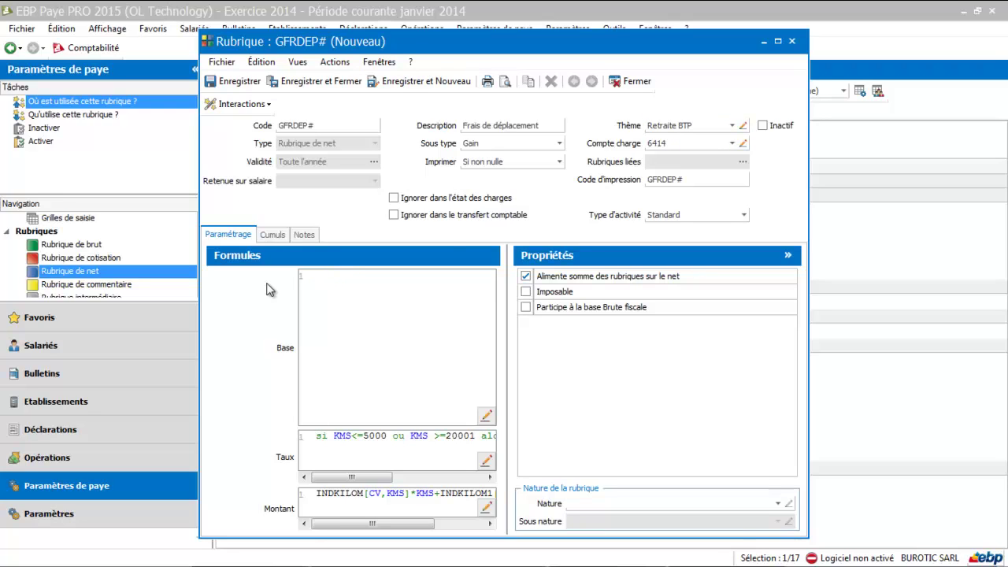
pyautogui.write('g')
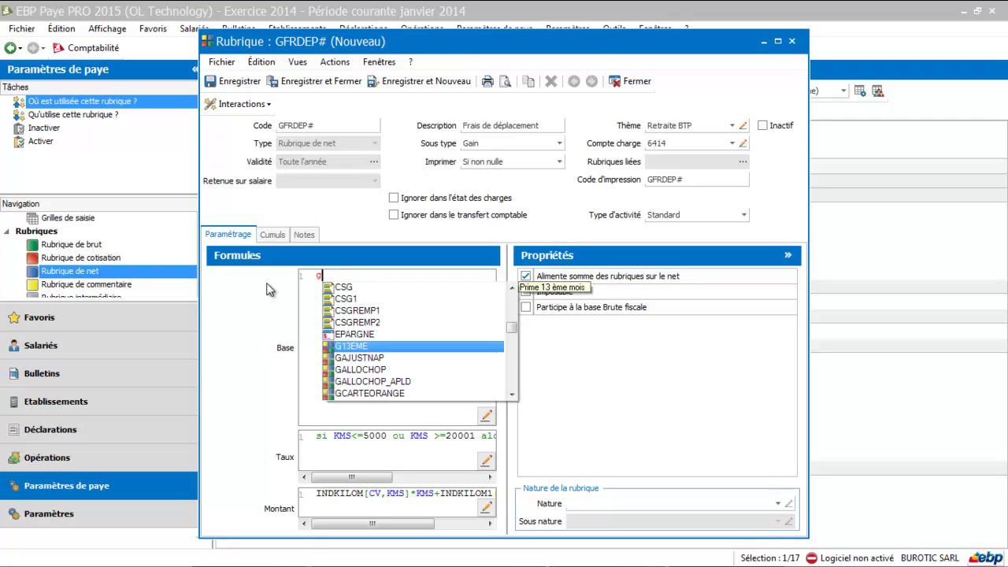
pyautogui.write('fr')
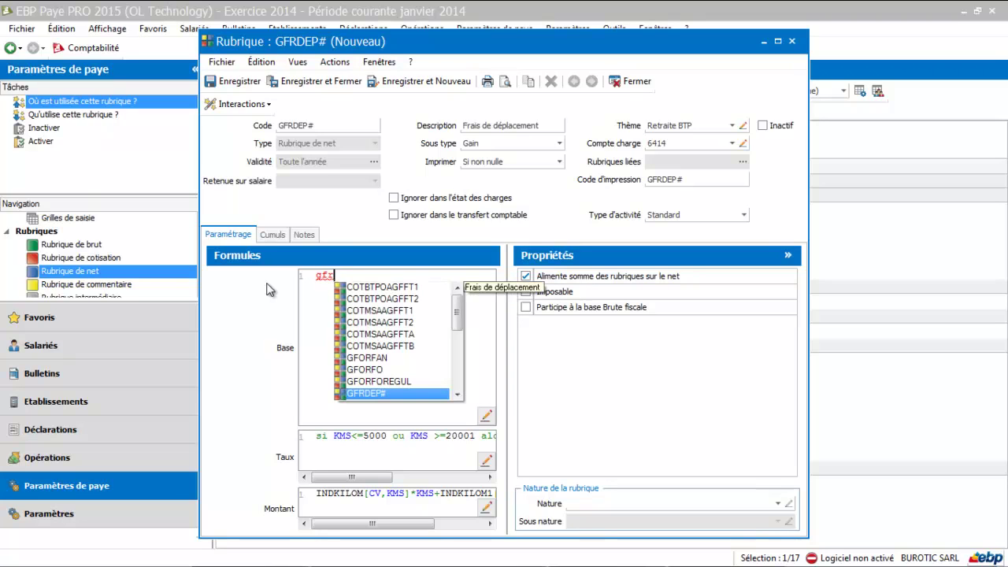
pyautogui.doubleClick(383, 393)
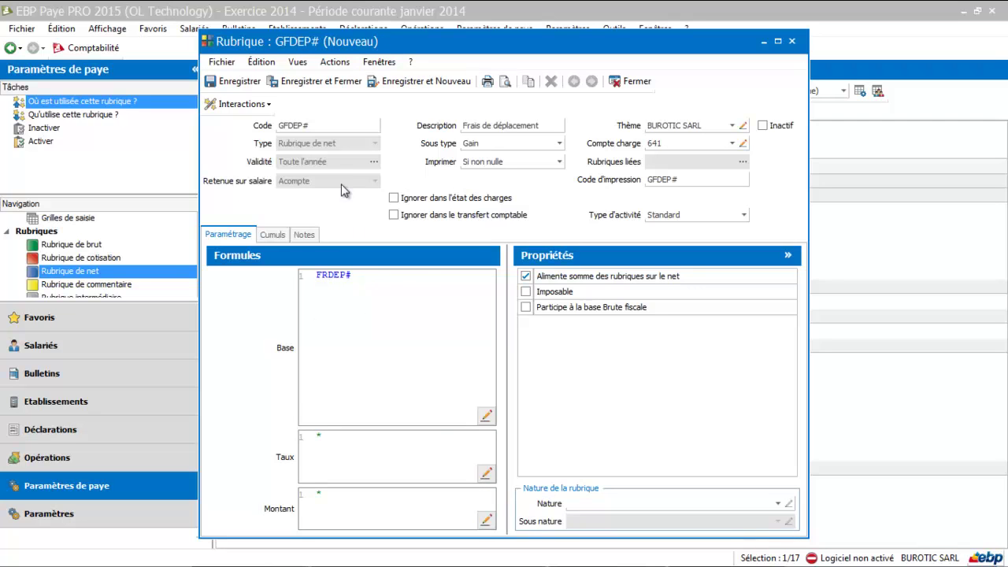
# Step: Save and close the Frais de déplacement item, and filter the Rubrique de net list to the BUROTIC SARL theme
pyautogui.click(341, 88)
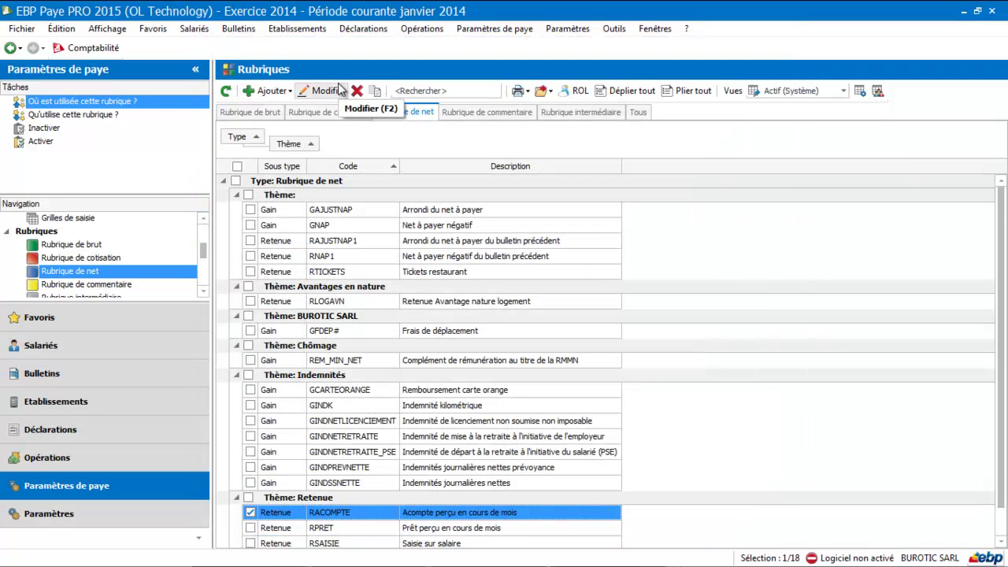
pyautogui.click(315, 144)
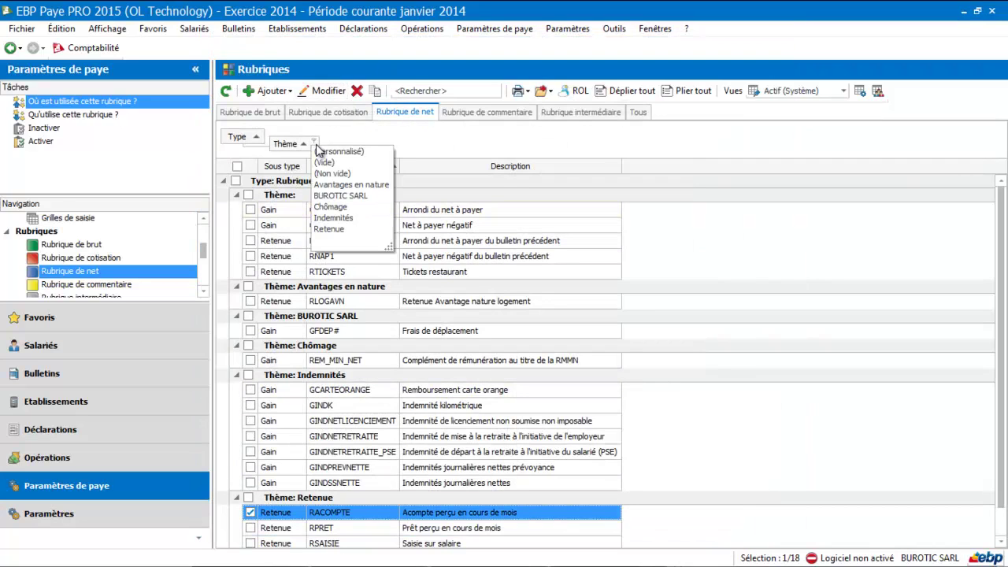
pyautogui.click(320, 196)
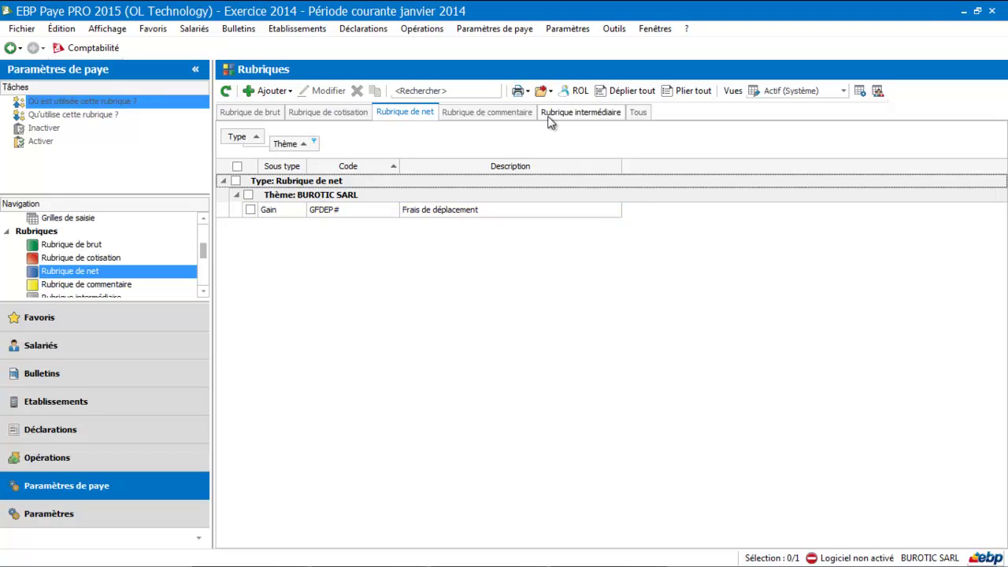
# Step: List all payroll items with the BUROTIC SARL theme, and check the contribution items listed under that theme
pyautogui.click(638, 112)
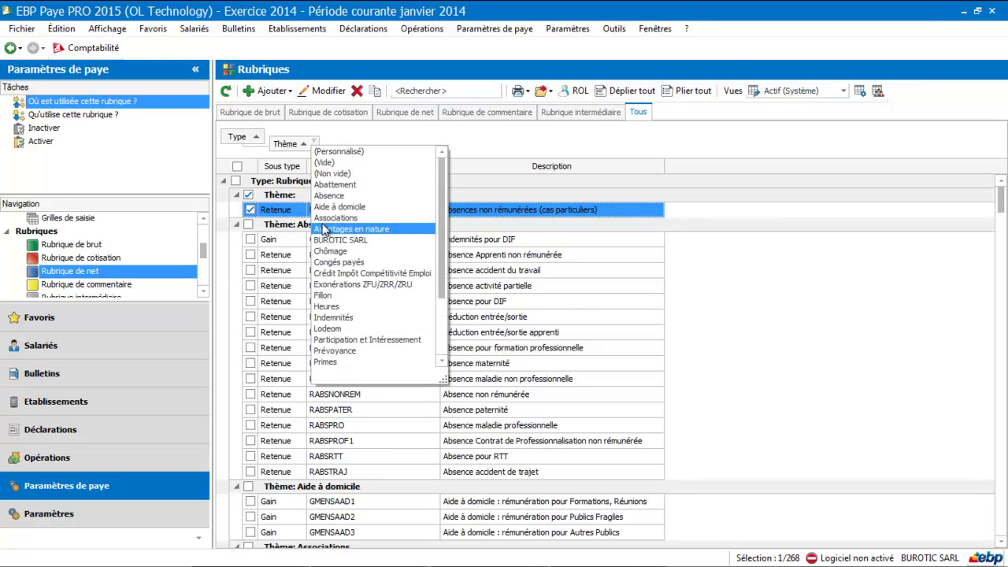
pyautogui.click(339, 240)
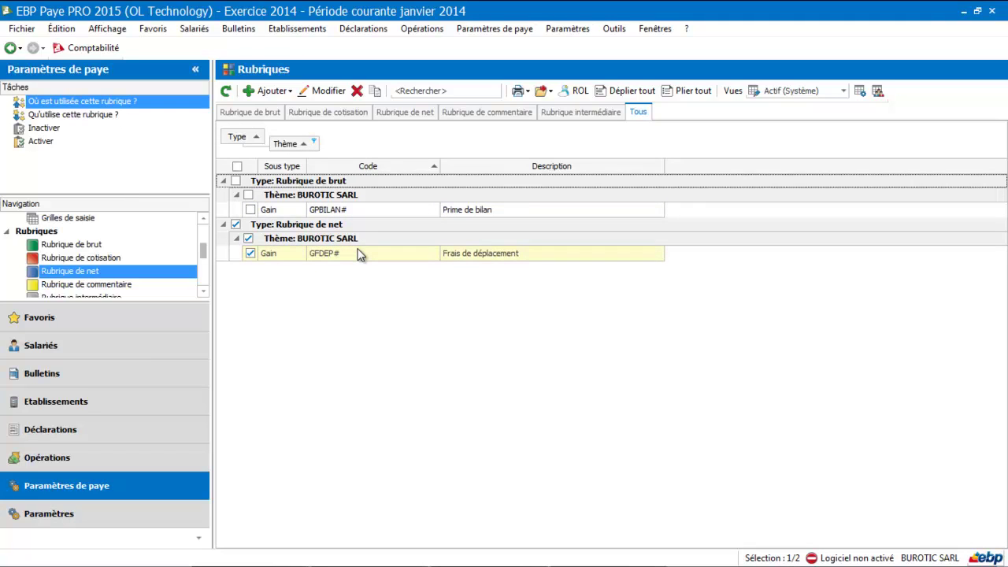
pyautogui.click(327, 112)
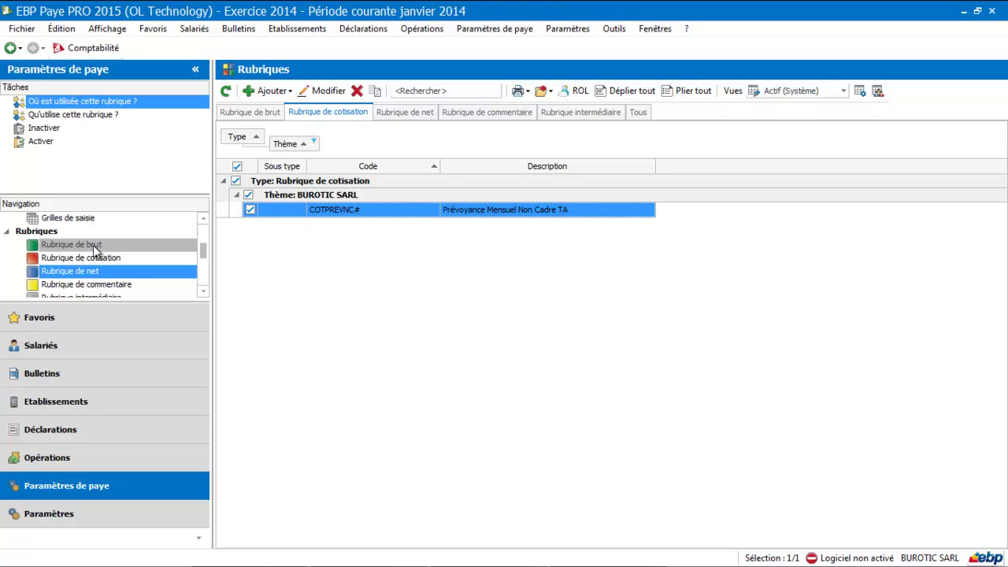
# Step: Try duplicating the COMVIDE comment item, and close the new copy without saving it
pyautogui.click(132, 291)
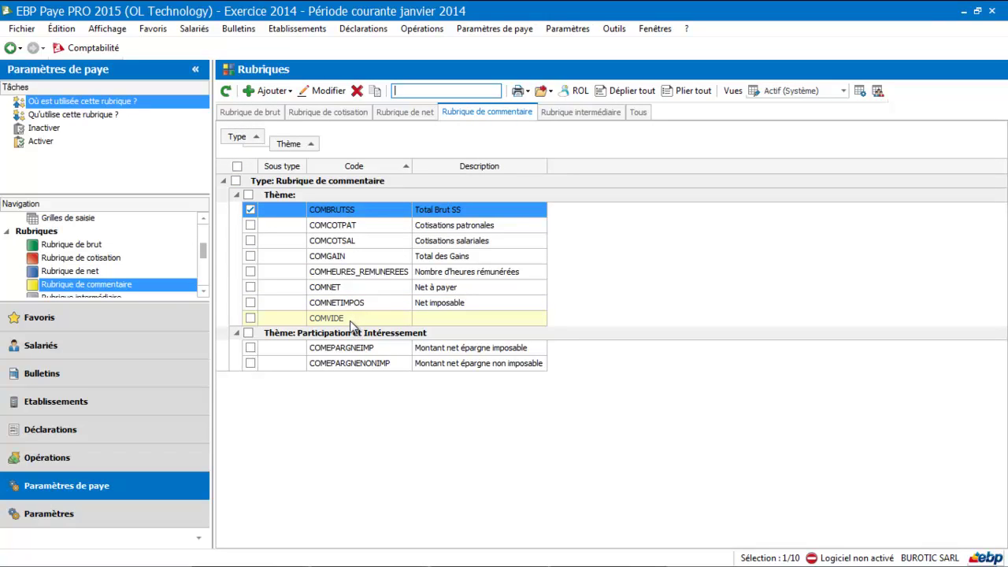
pyautogui.click(352, 321)
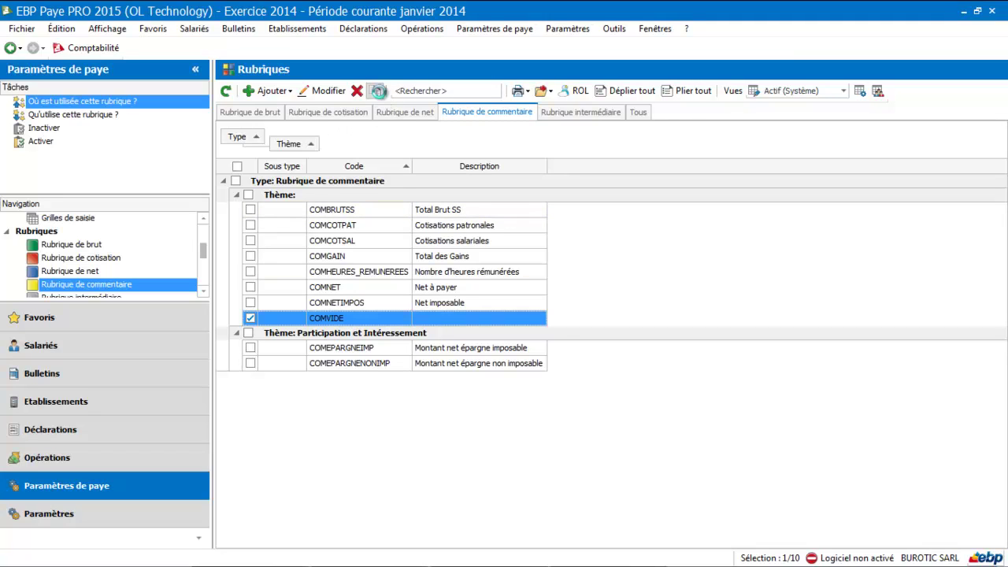
pyautogui.click(377, 91)
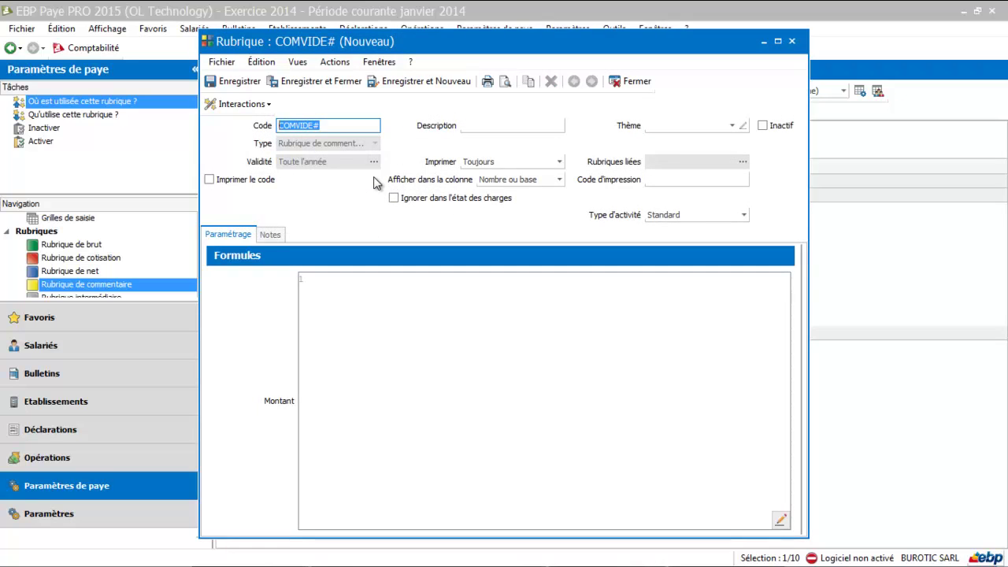
pyautogui.click(645, 81)
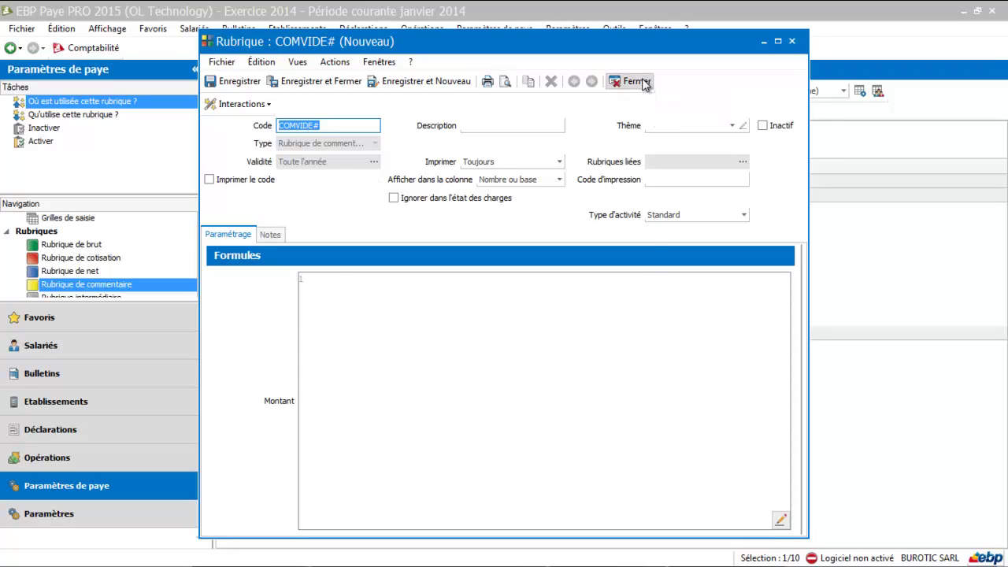
pyautogui.click(562, 316)
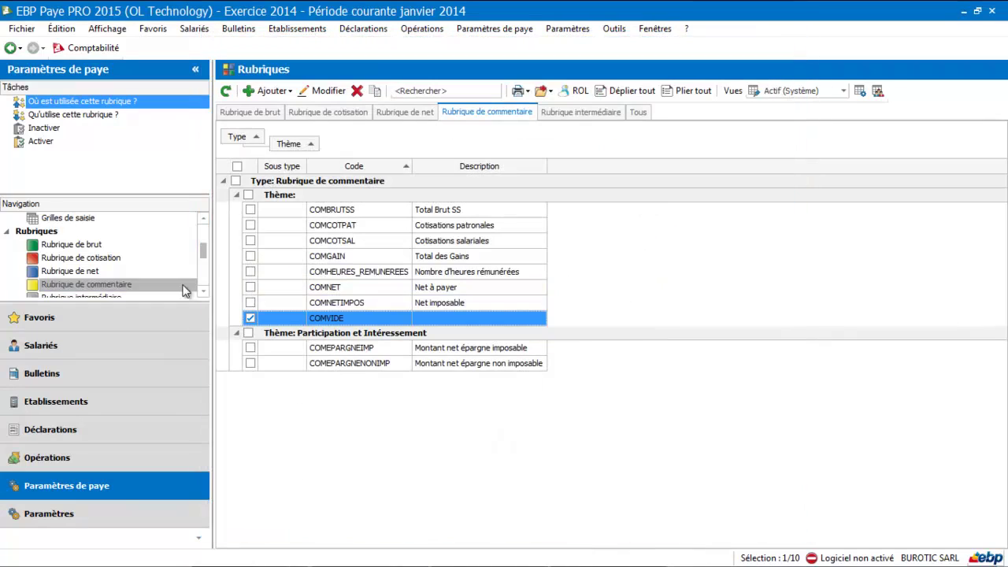
# Step: Display the list of intermediate payroll items (Rubrique intermédiaire)
pyautogui.click(204, 293)
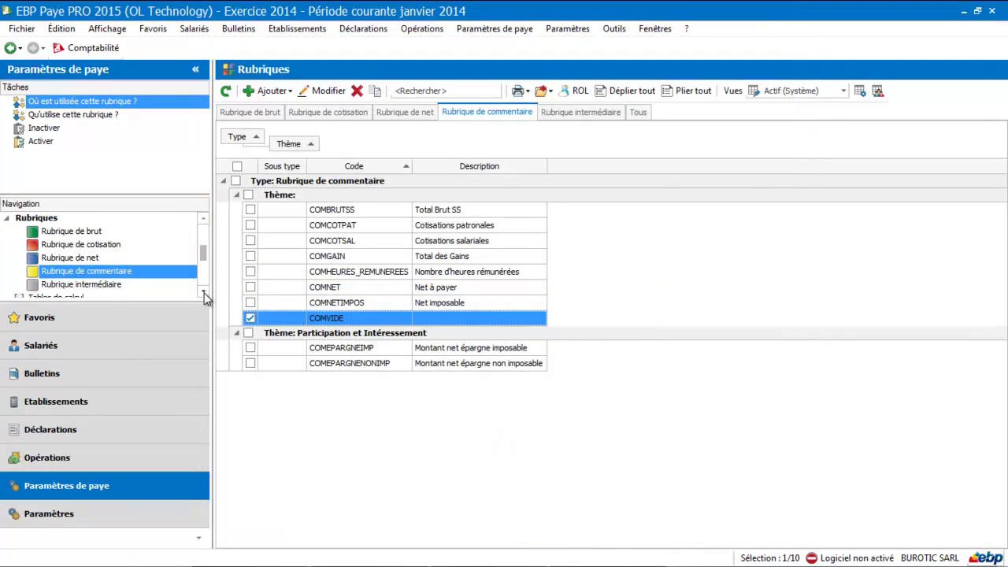
pyautogui.click(111, 285)
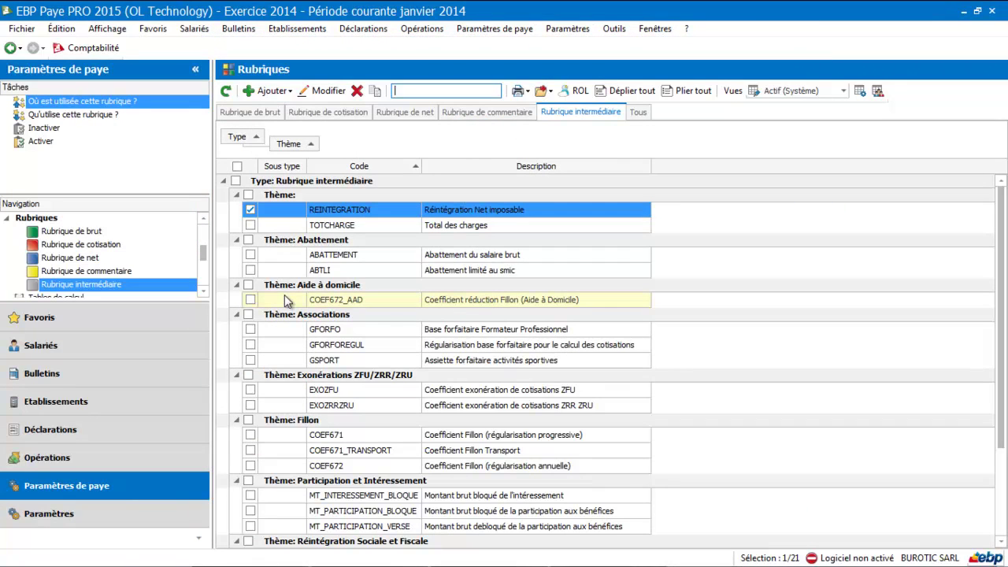